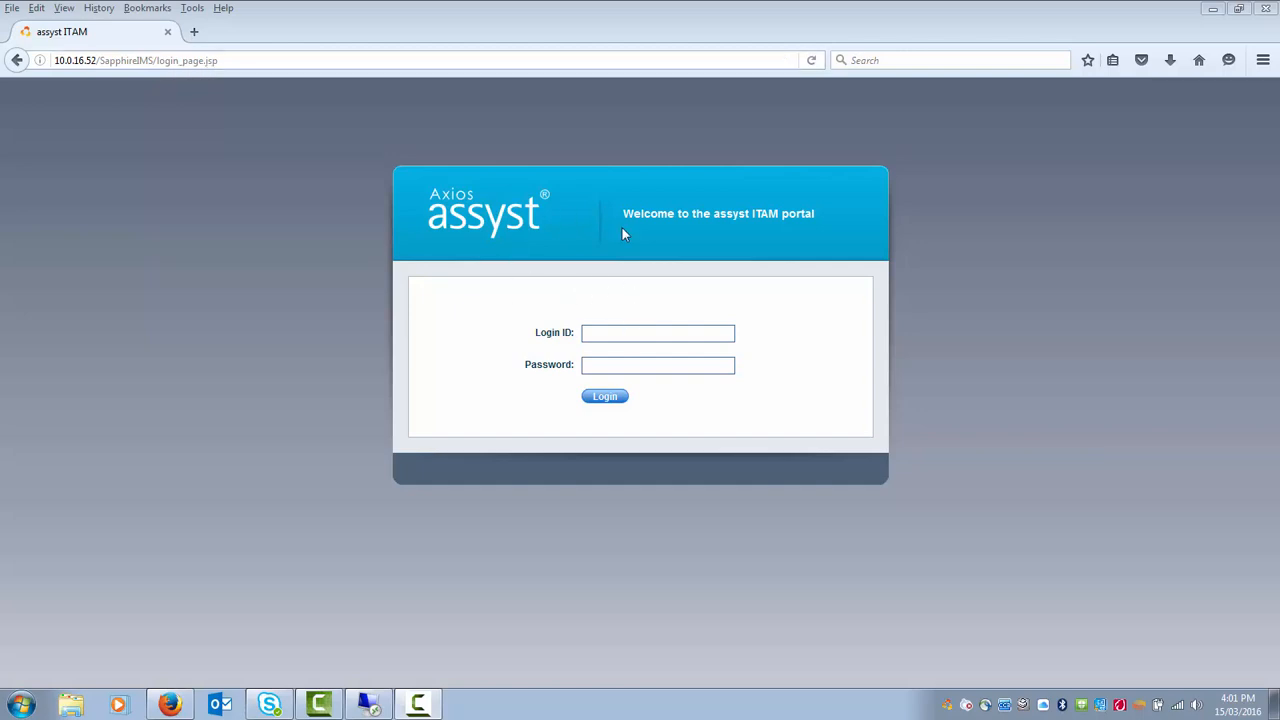
- Sign in with the administrator login ID and password, dismissing the browser's save-login offer
left_click(616, 334)
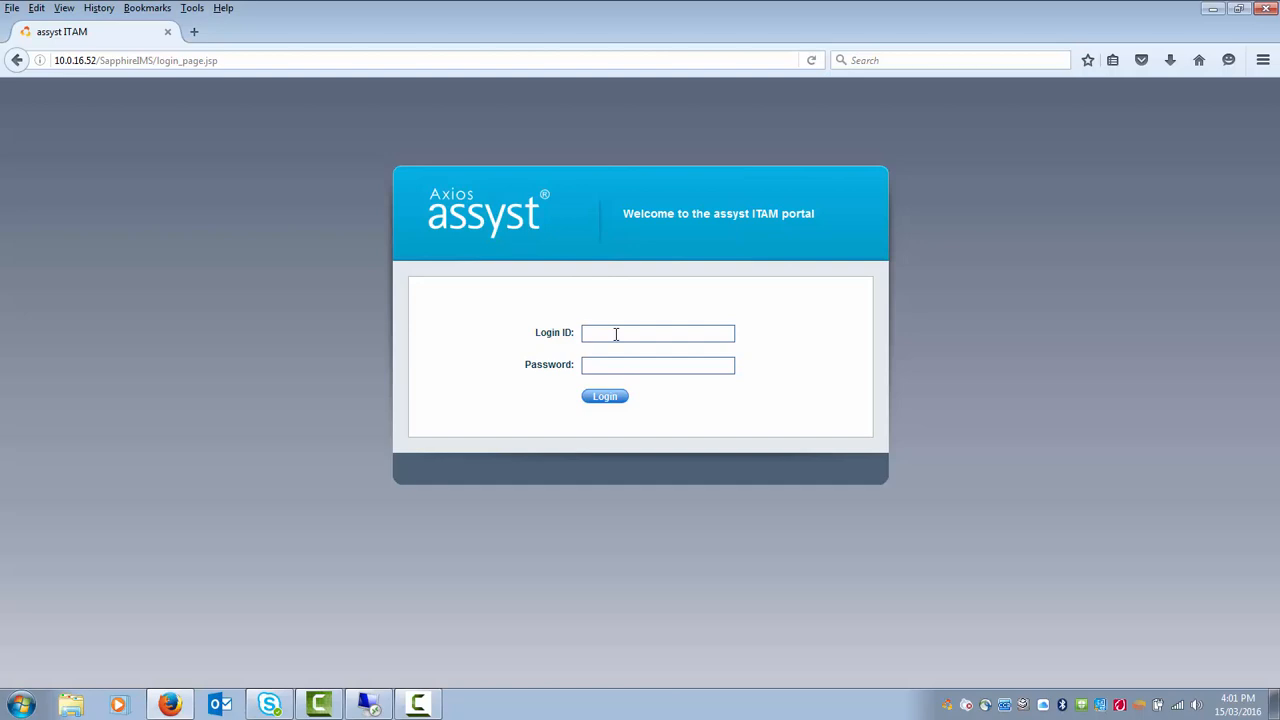
type("adminadmin")
type("***")
left_click(606, 397)
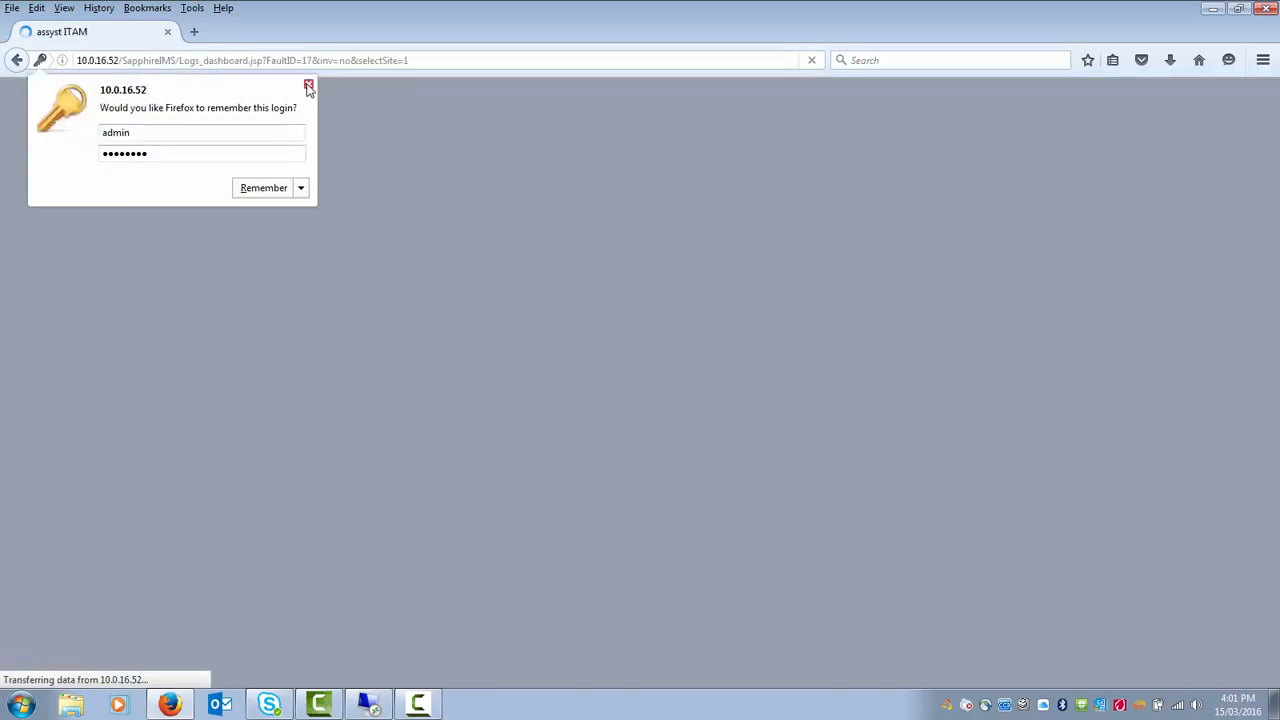
left_click(308, 90)
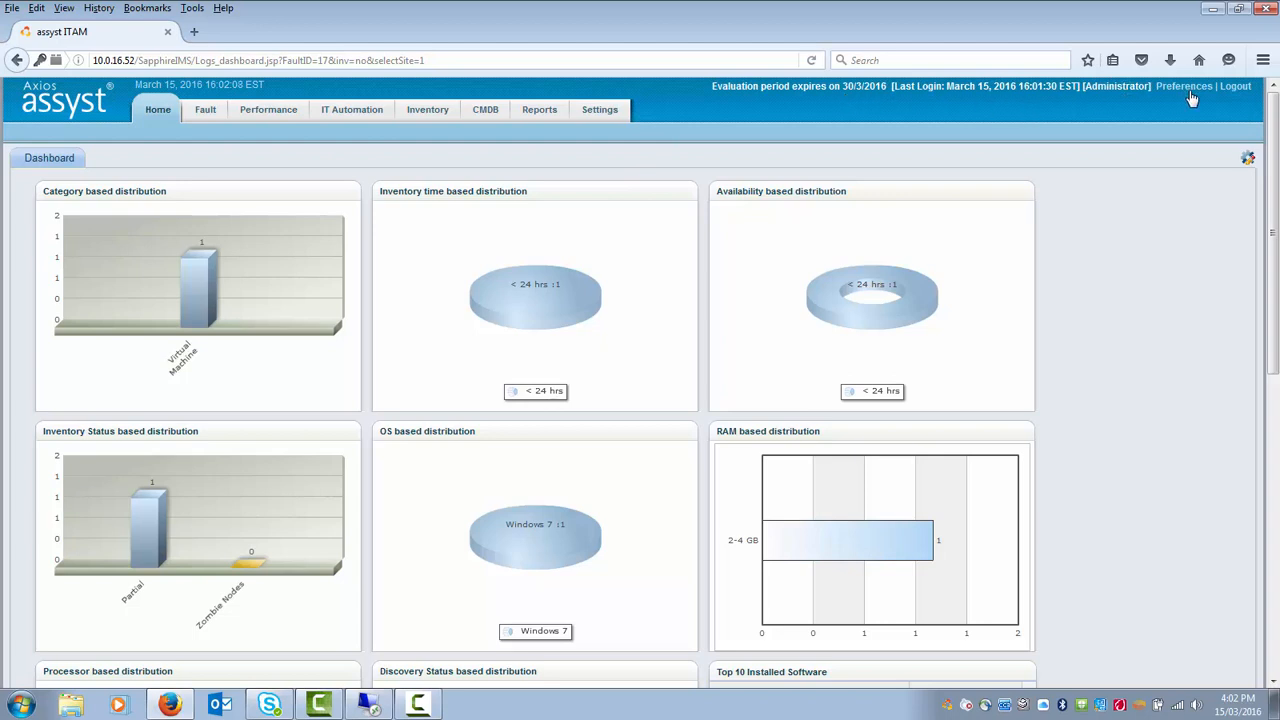
- Open AD and LDAP Integration under User Management in Settings
left_click(602, 116)
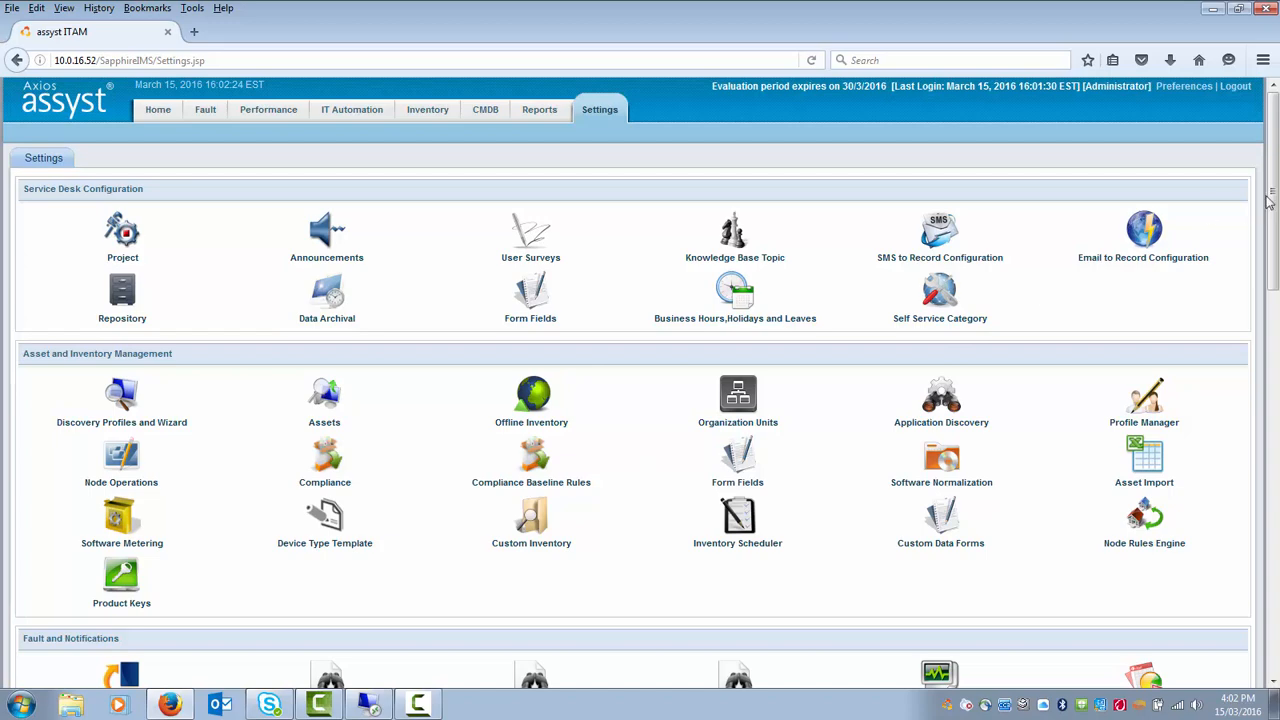
left_click_drag(1268, 233, 1276, 620)
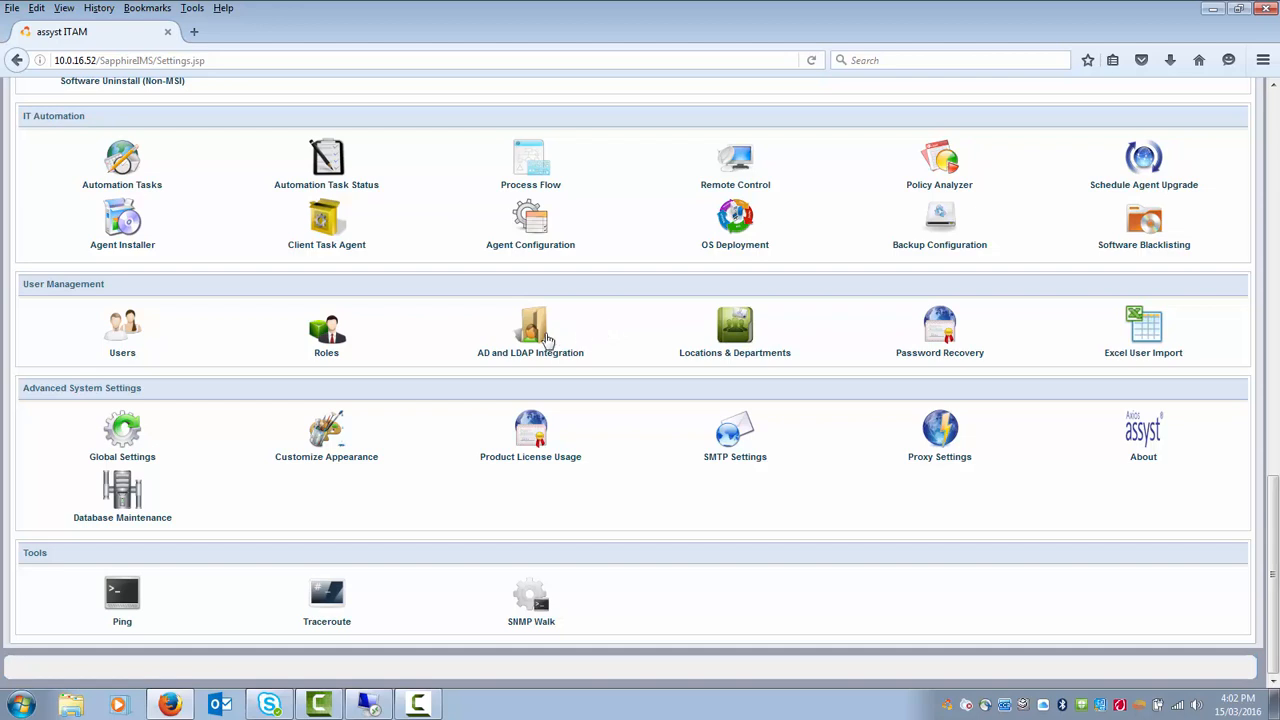
left_click(535, 335)
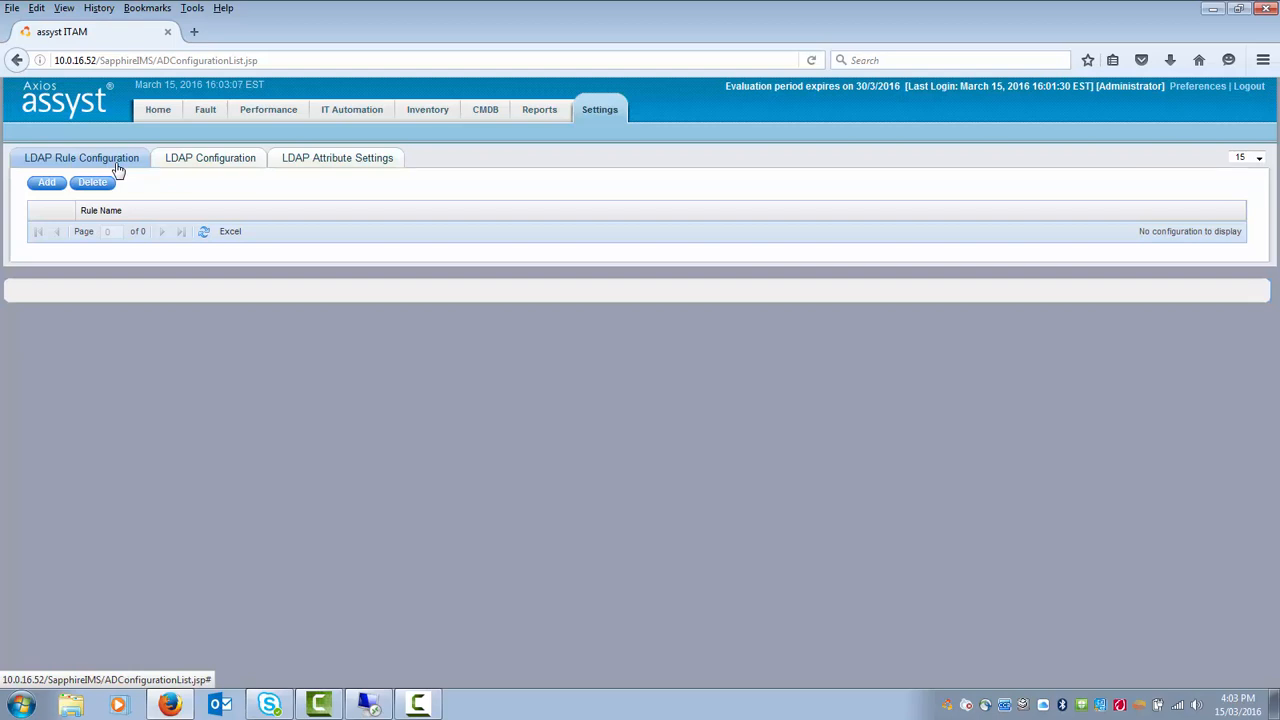
- Add a new LDAP rule named 'LDAP Rule' with the default local system credential profile
left_click(45, 189)
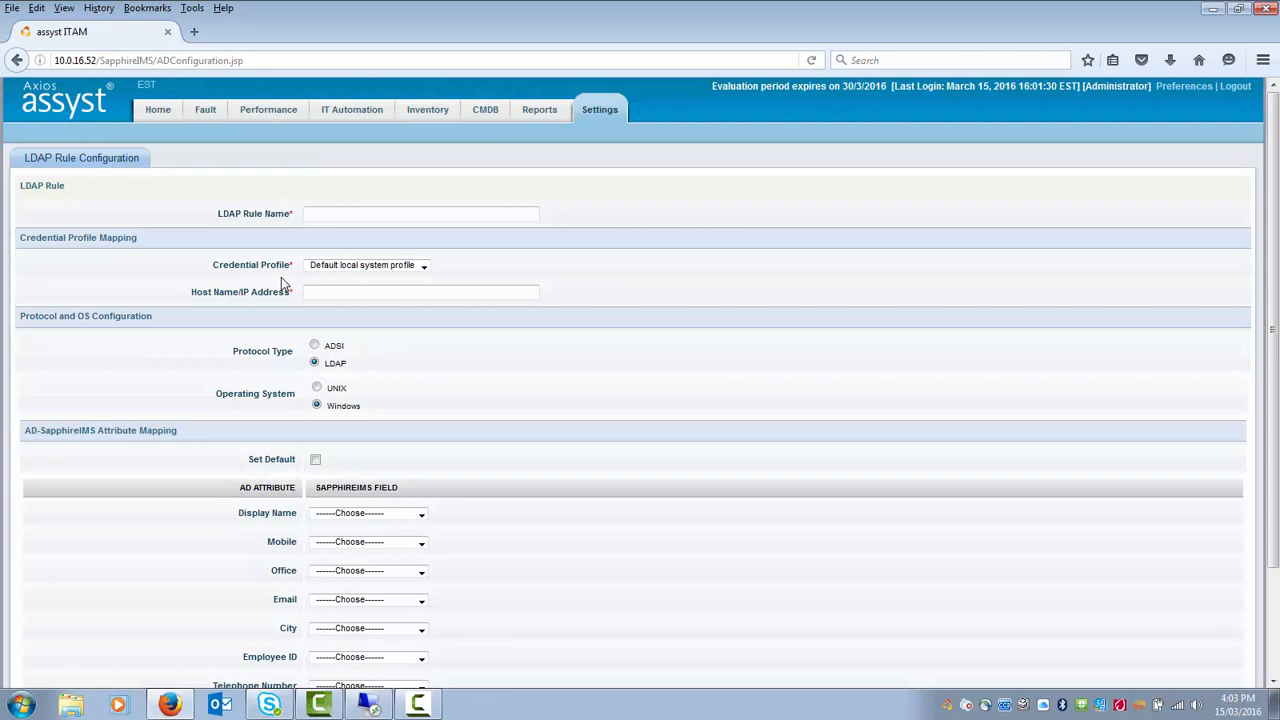
left_click(333, 214)
type("LDAP Rule")
left_click(412, 268)
left_click(412, 277)
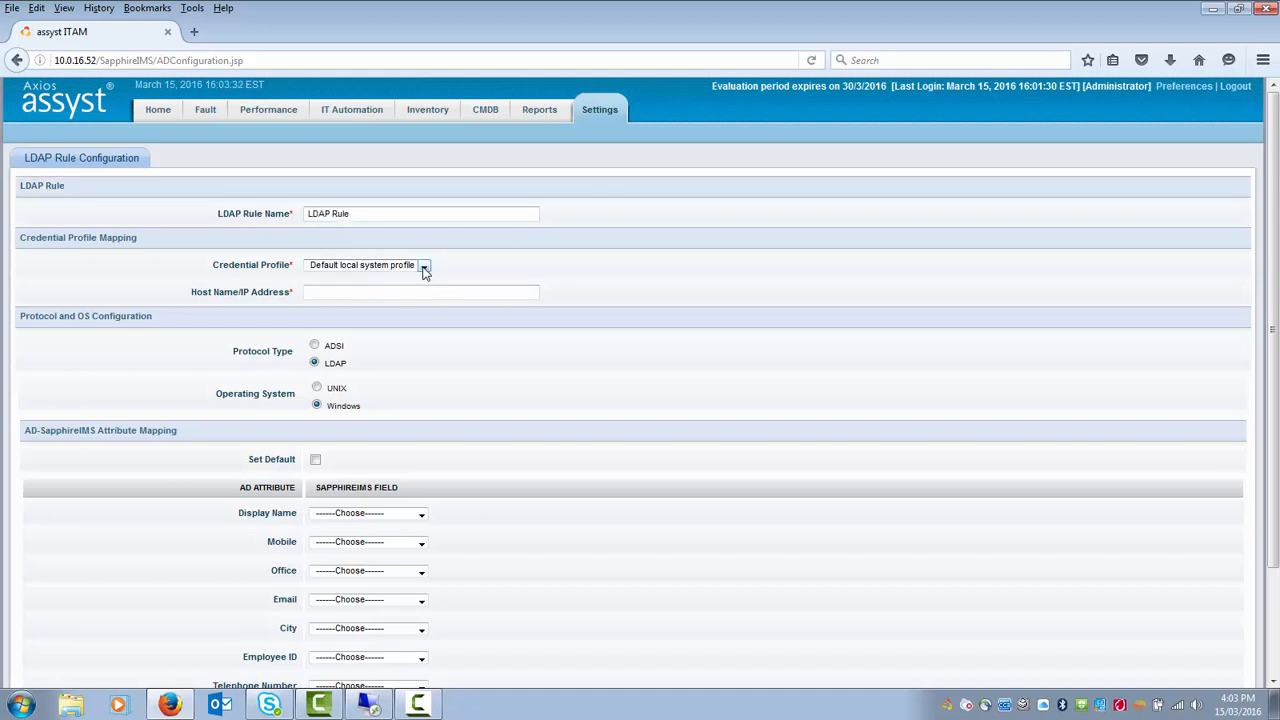
left_click(385, 291)
- Turn off the default mapping and map Display Name, Mobile and Office to Full Name, Cell Number, Telephone Number
scroll(584, 393, "down", 2)
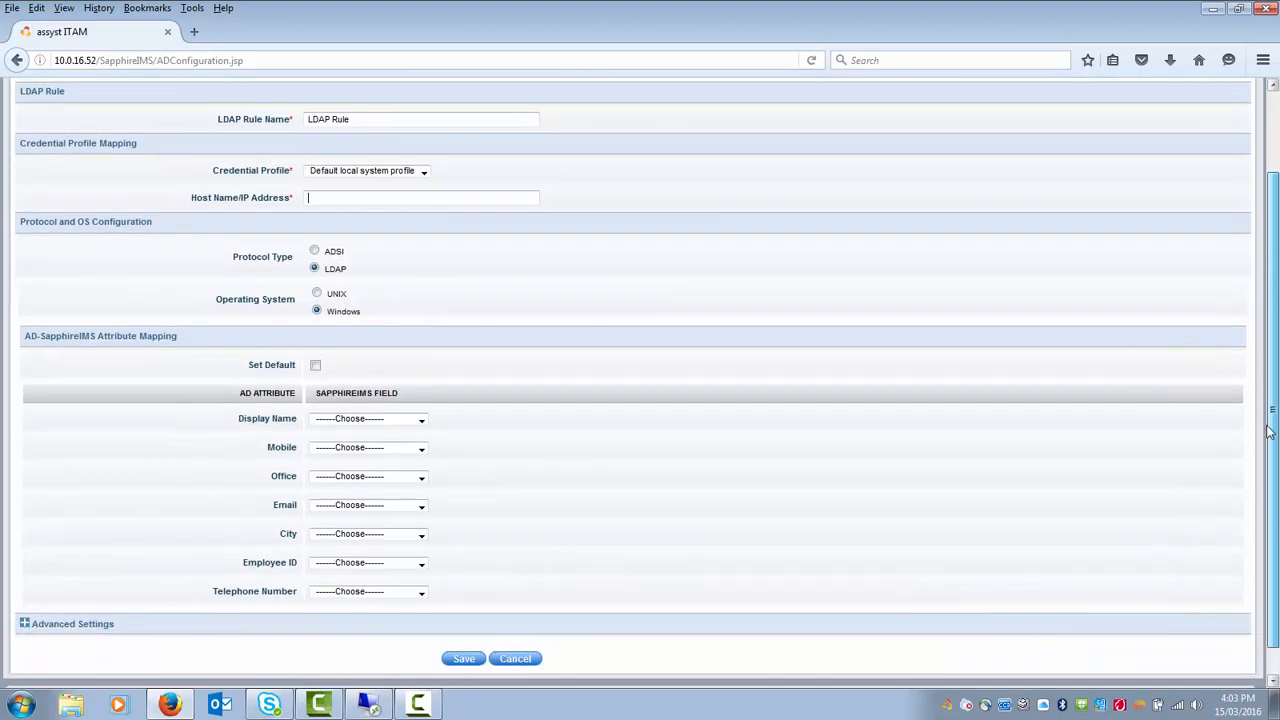
left_click(315, 367)
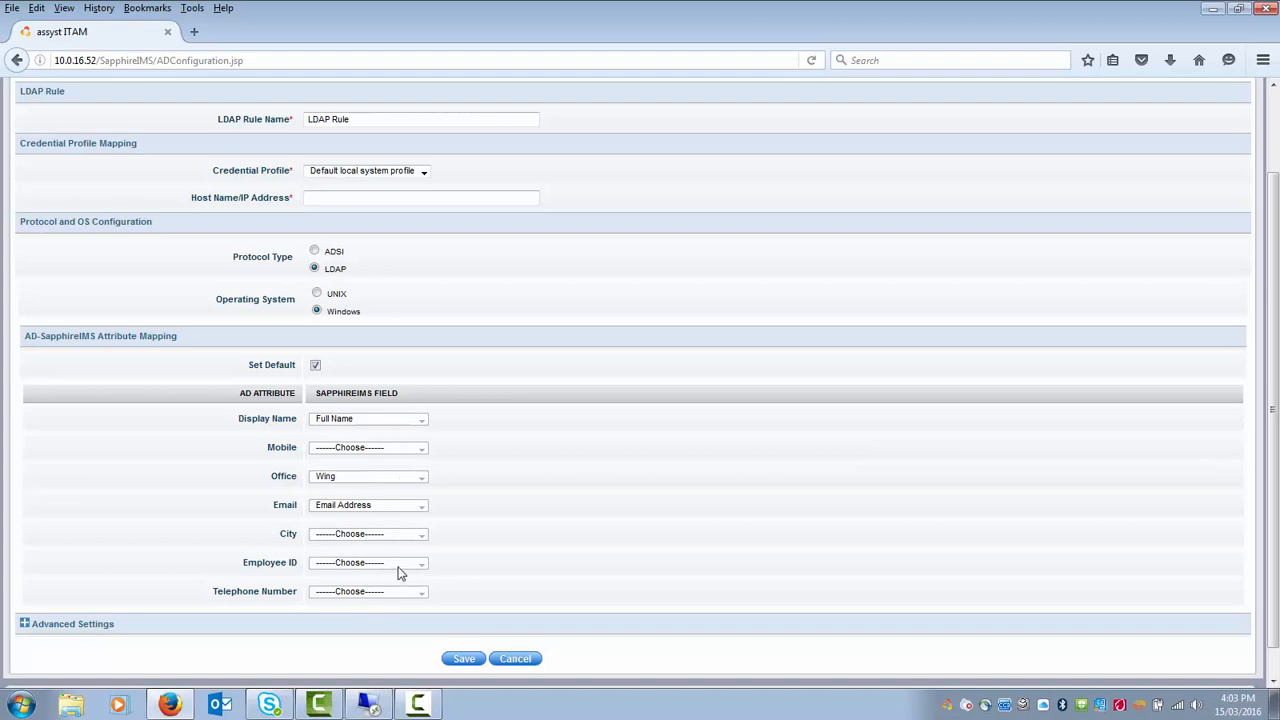
left_click(316, 367)
left_click(421, 419)
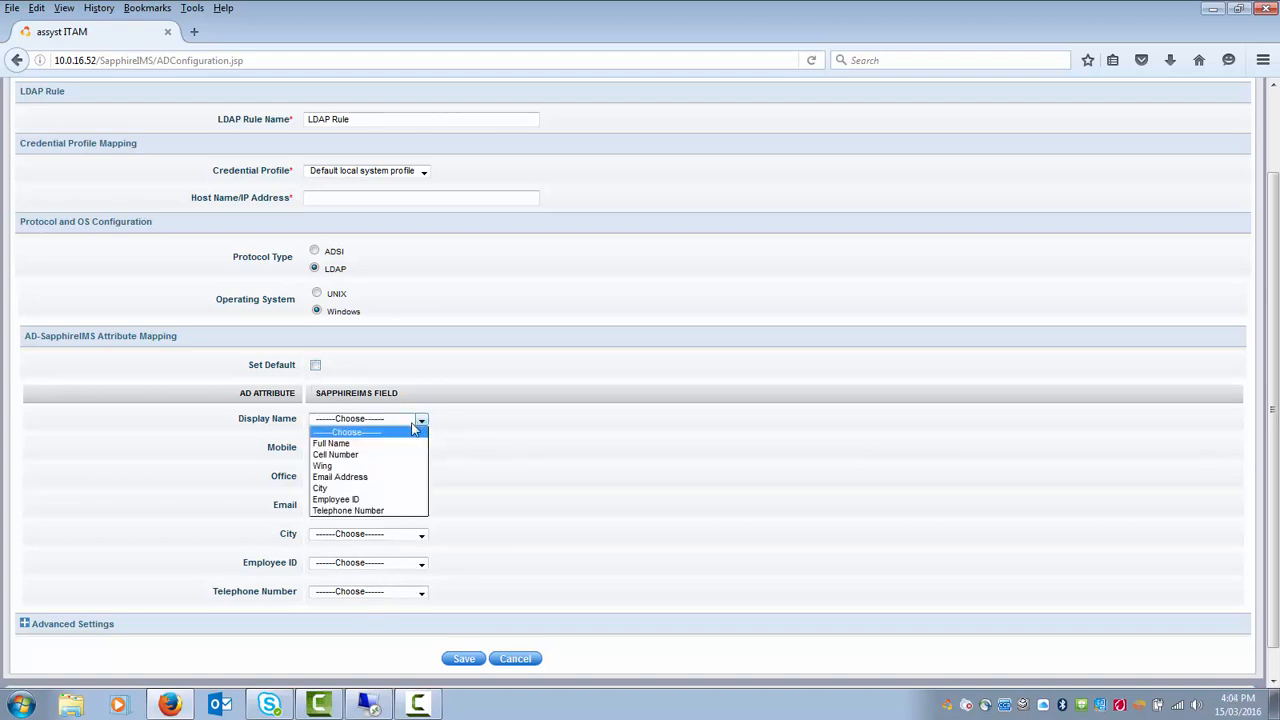
left_click(395, 444)
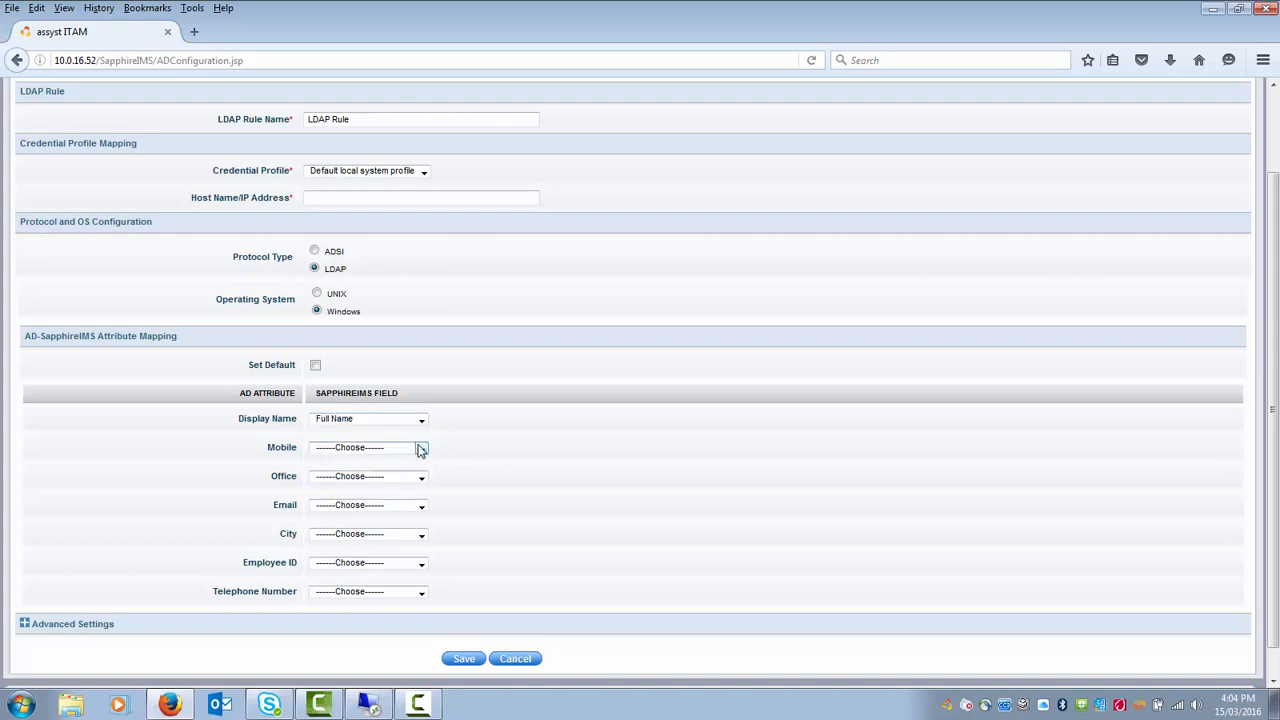
left_click(421, 450)
left_click(400, 484)
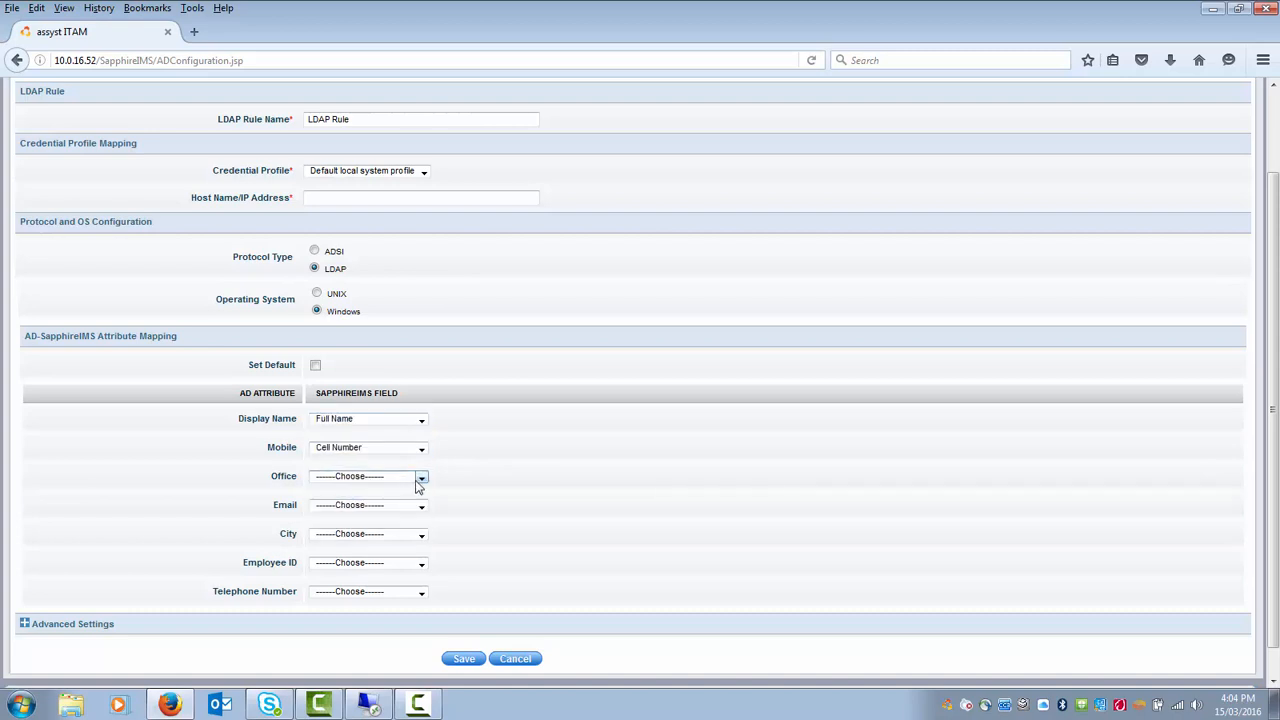
left_click(421, 479)
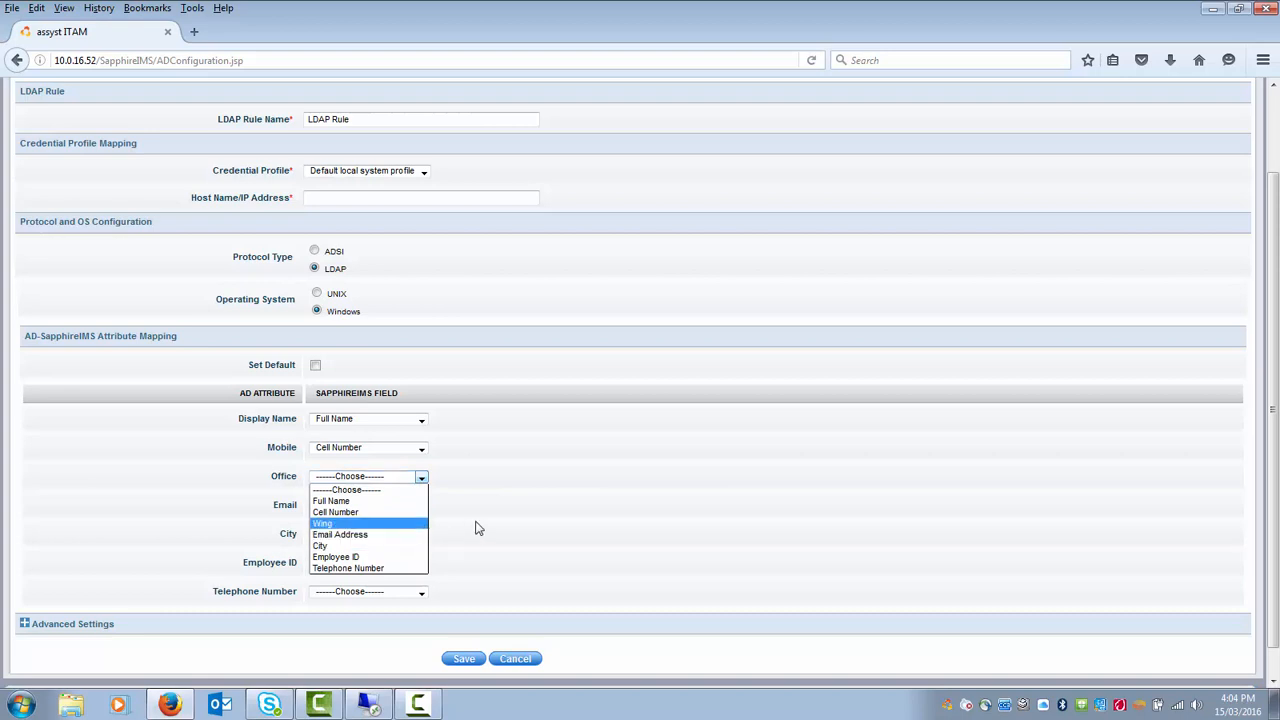
left_click(393, 568)
- Map Email to Email Address, City to City and Employee ID to Employee ID
left_click(421, 505)
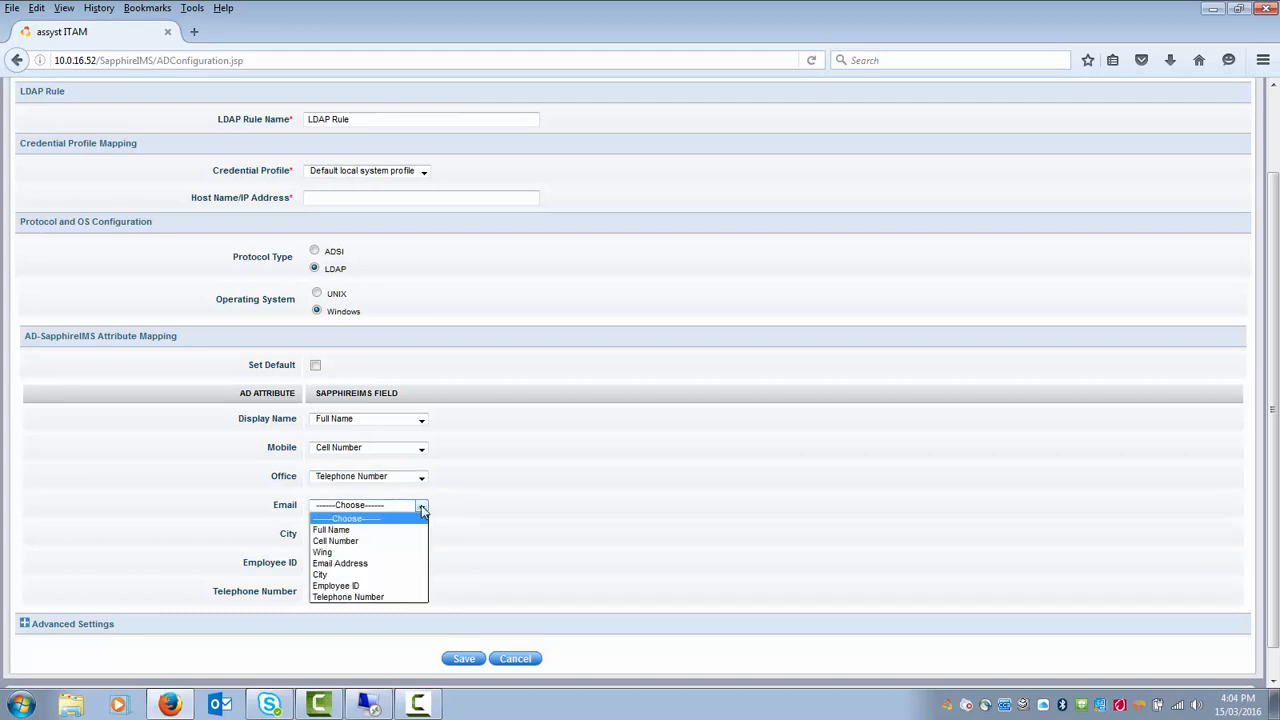
left_click(378, 563)
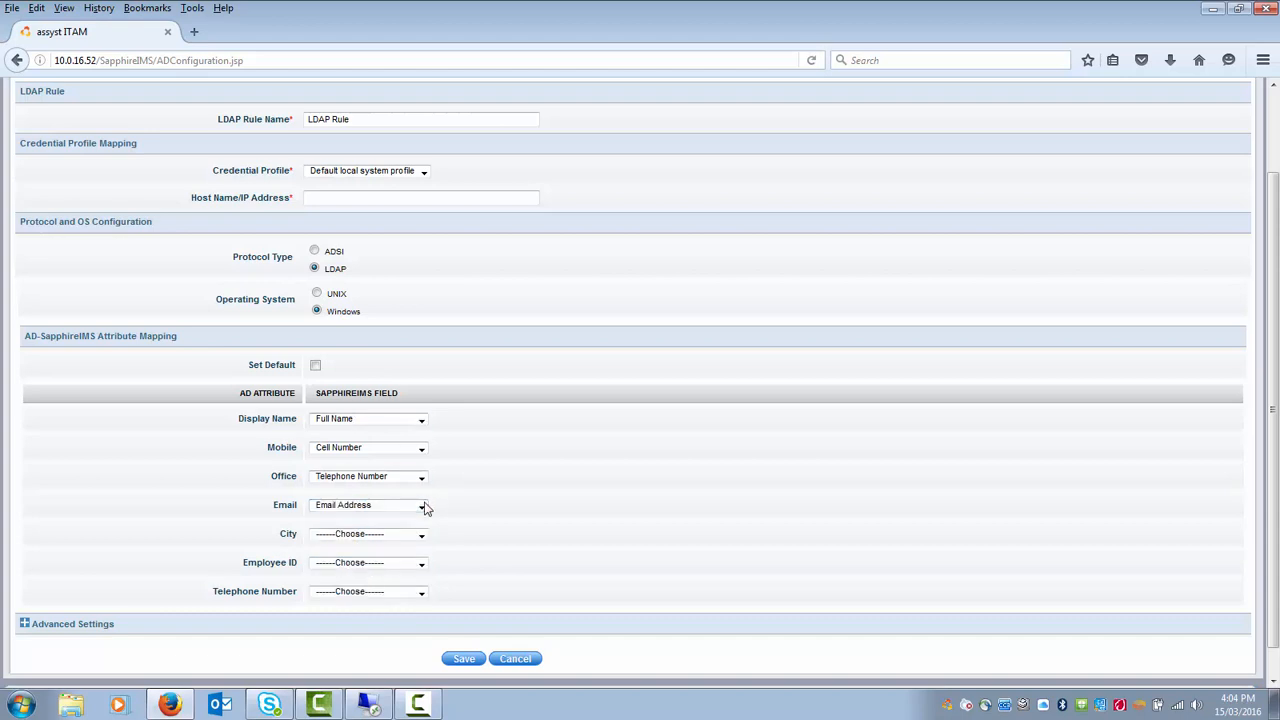
left_click(428, 535)
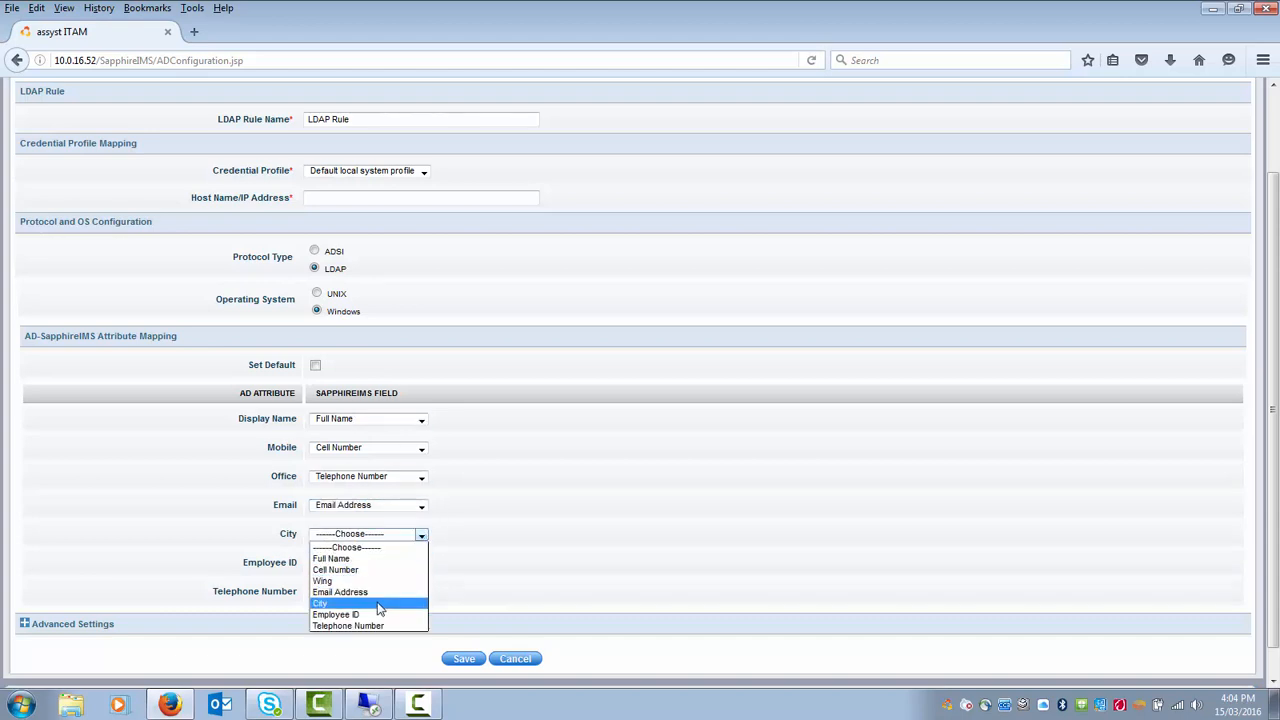
left_click(378, 578)
left_click(421, 564)
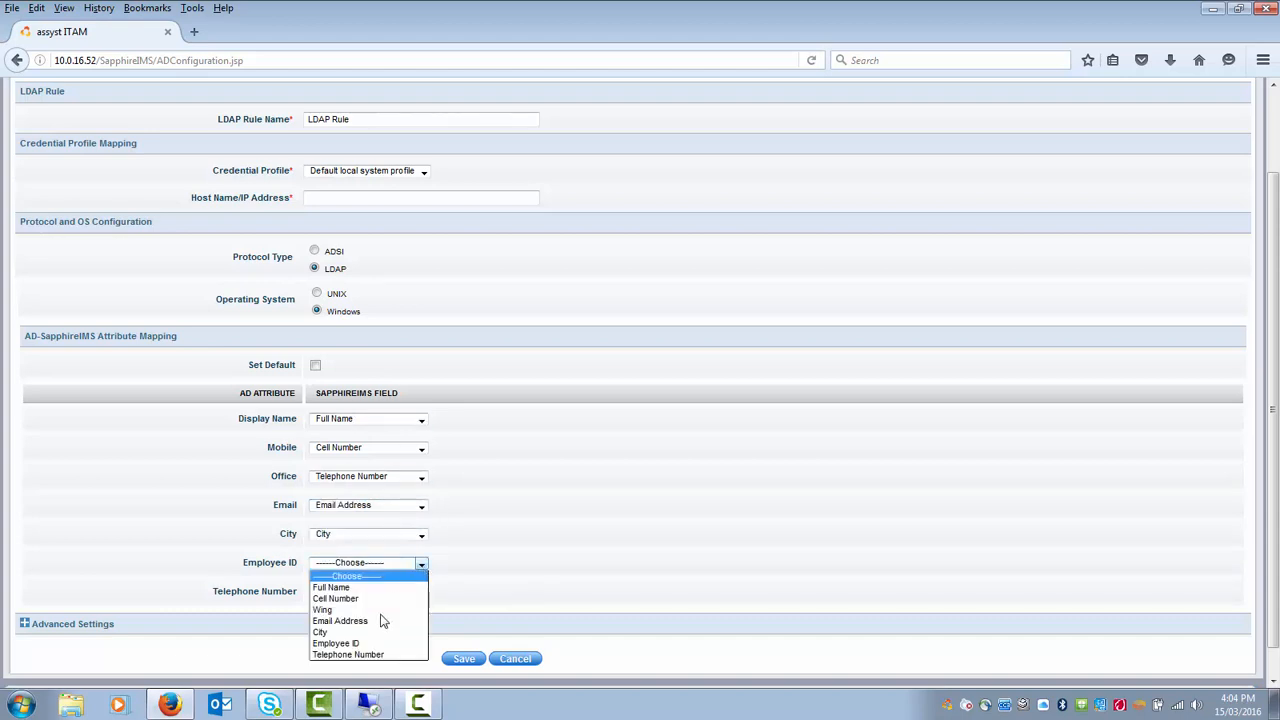
left_click(372, 645)
- Leave Telephone Number unmapped after a duplicate warning; the save attempt reports a missing host name
left_click(421, 592)
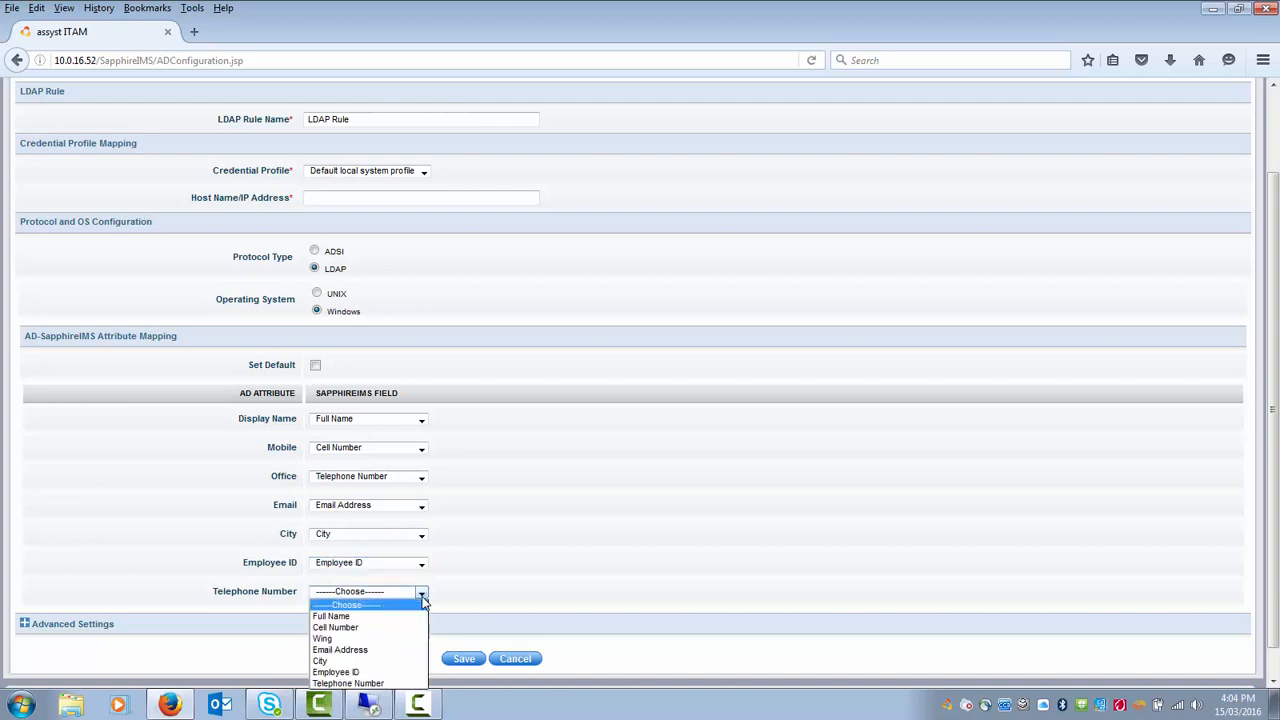
left_click(381, 684)
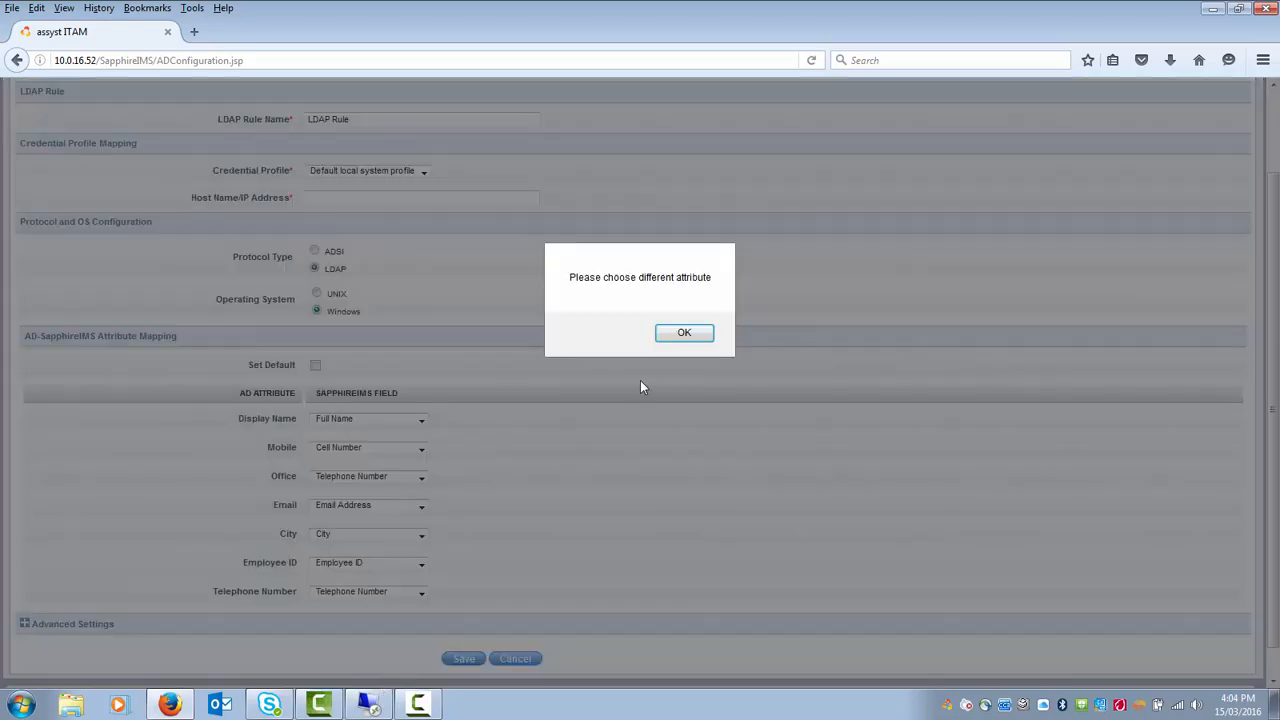
left_click(684, 336)
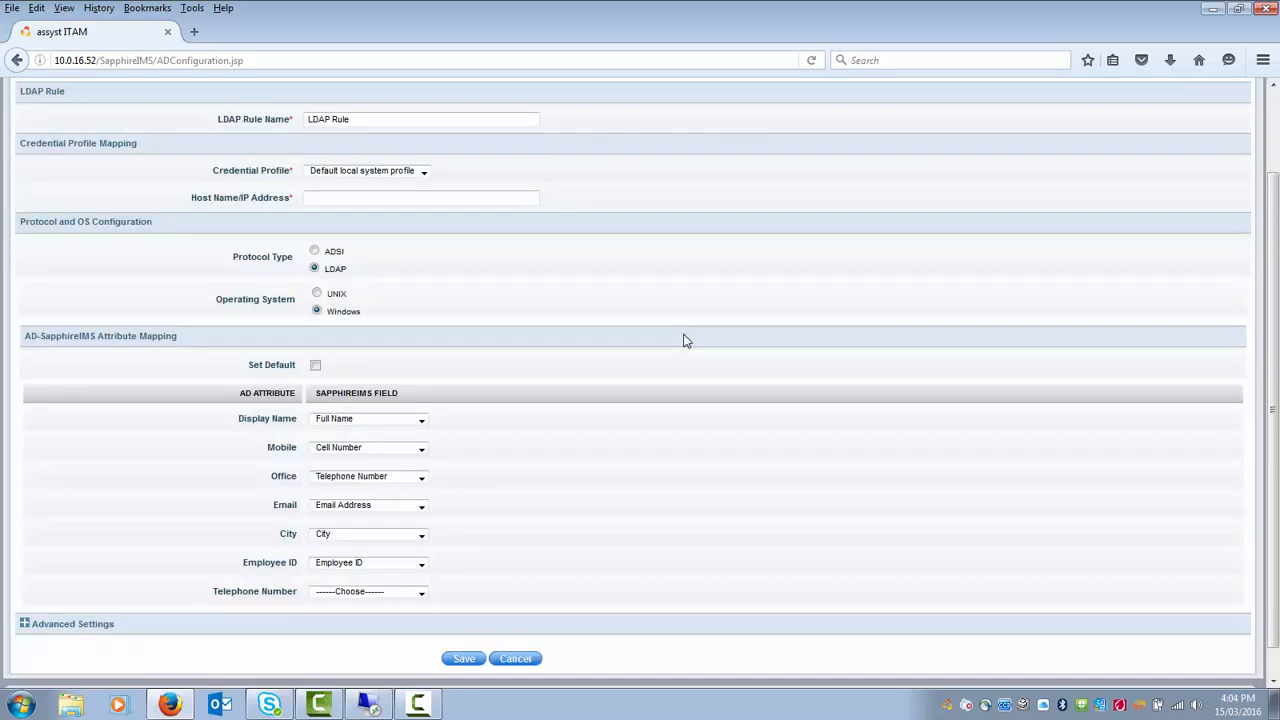
left_click(421, 592)
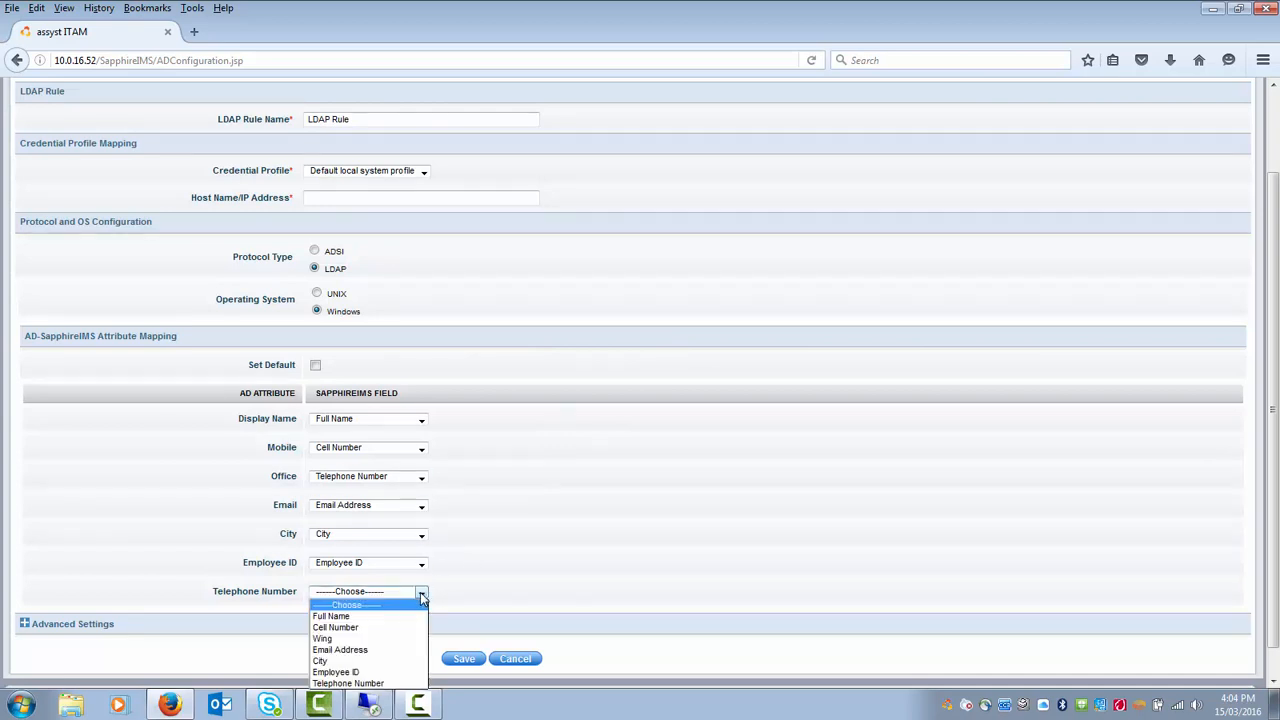
left_click(462, 584)
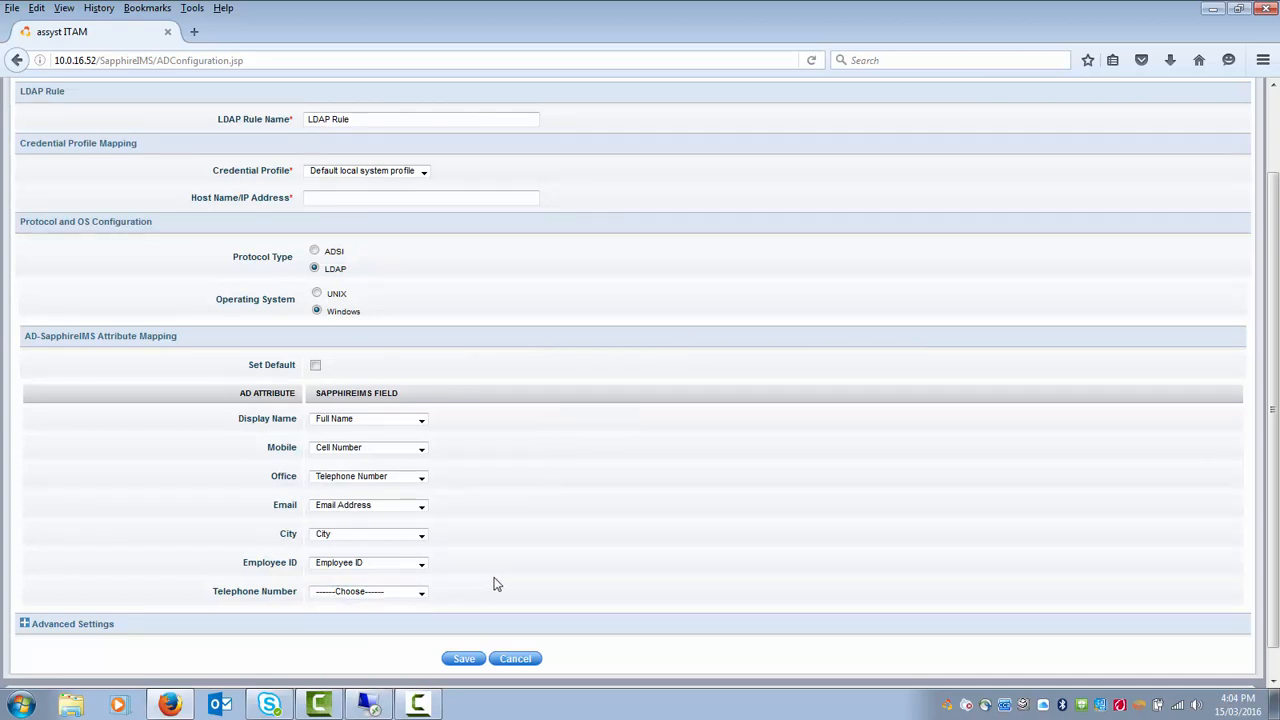
left_click(464, 660)
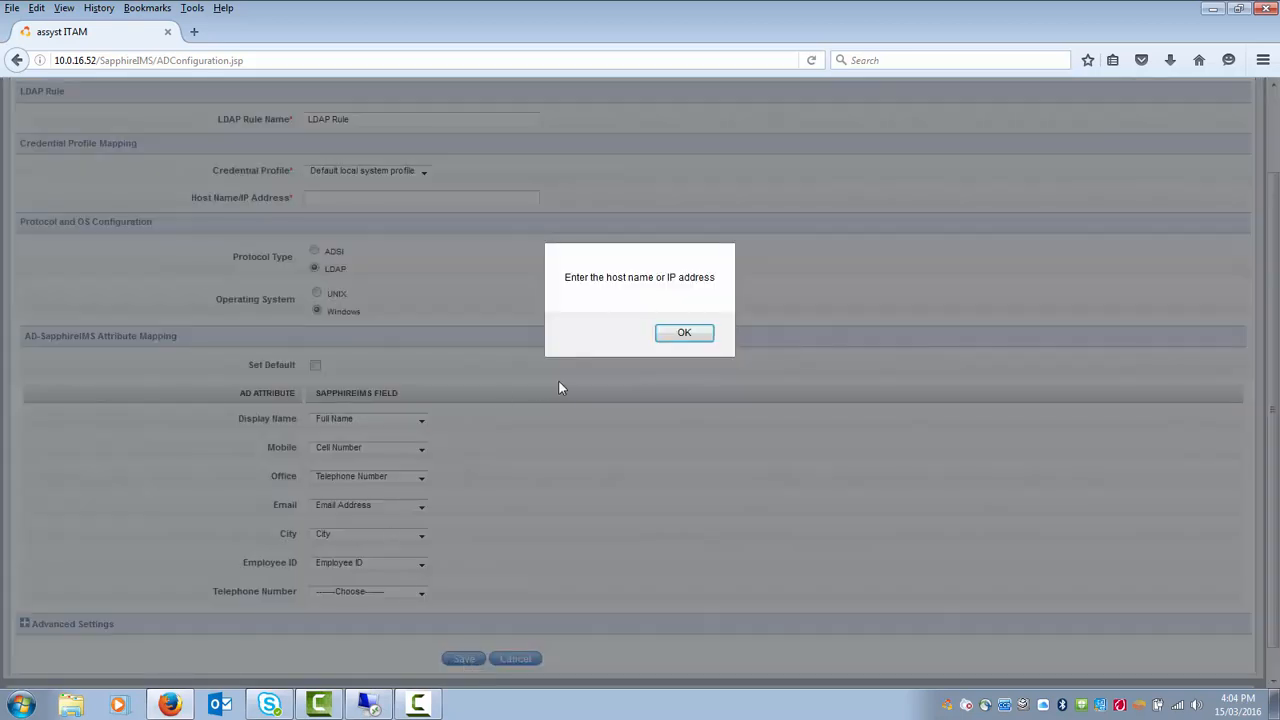
left_click(683, 334)
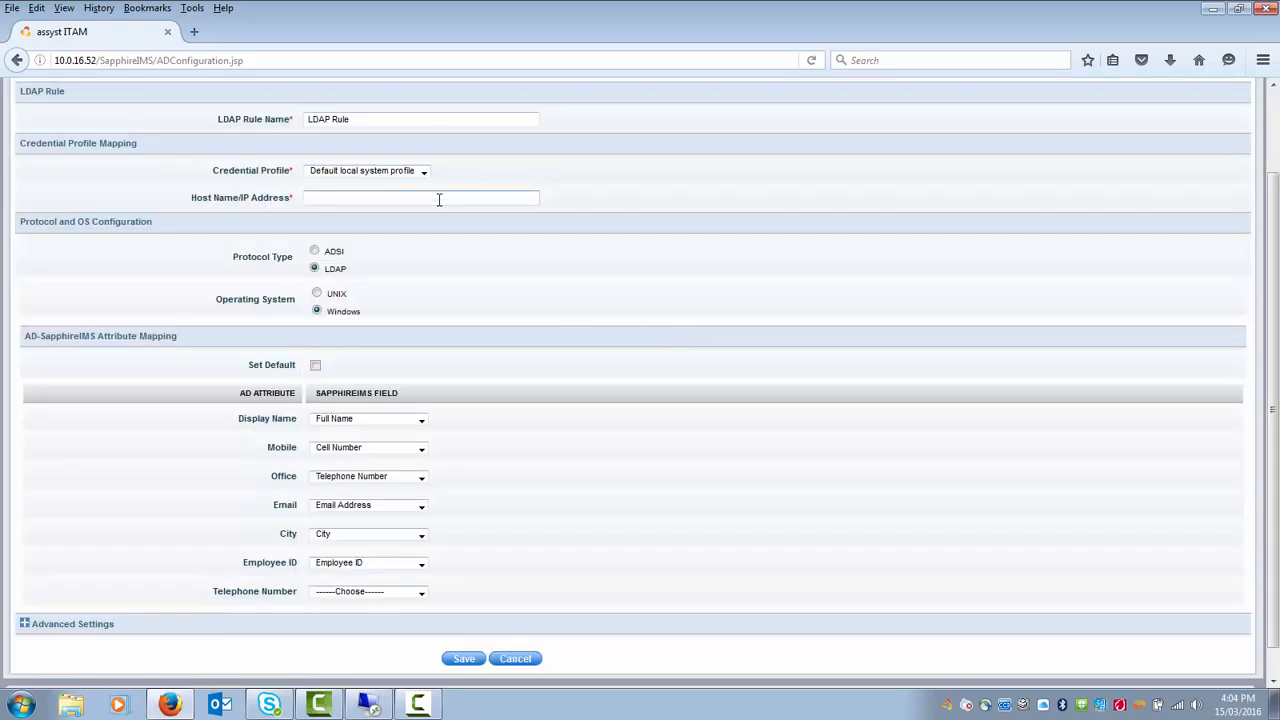
- Enter 123 as the LDAP rule's host name/IP address
left_click(439, 199)
type("123")
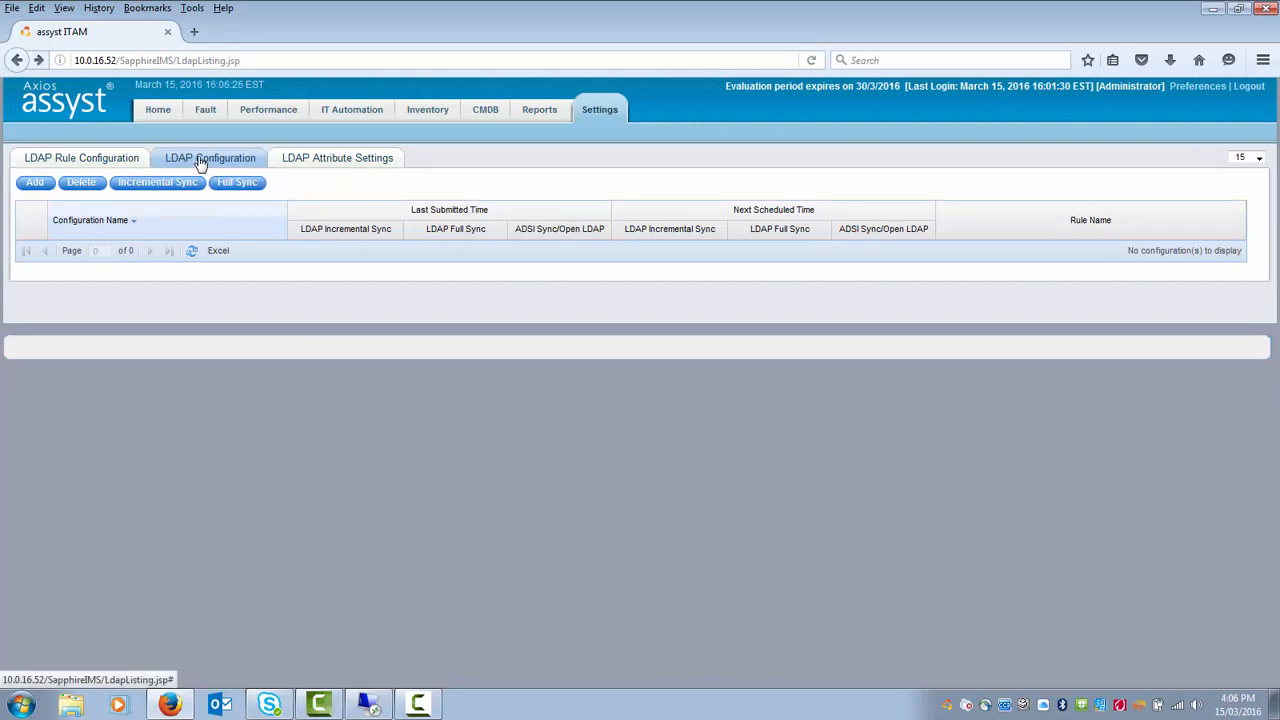
- Add a new LDAP configuration named 'LDAP Configuration'
left_click(36, 184)
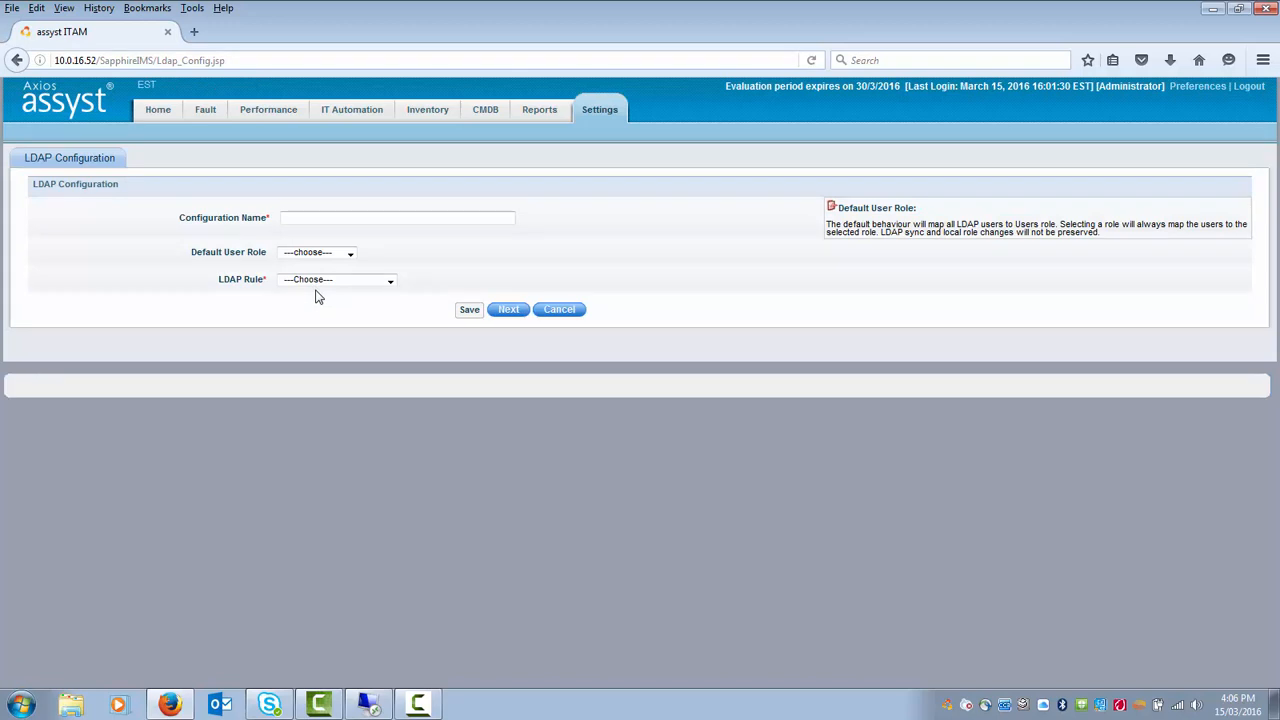
left_click(313, 218)
type("LDAP Configuration")
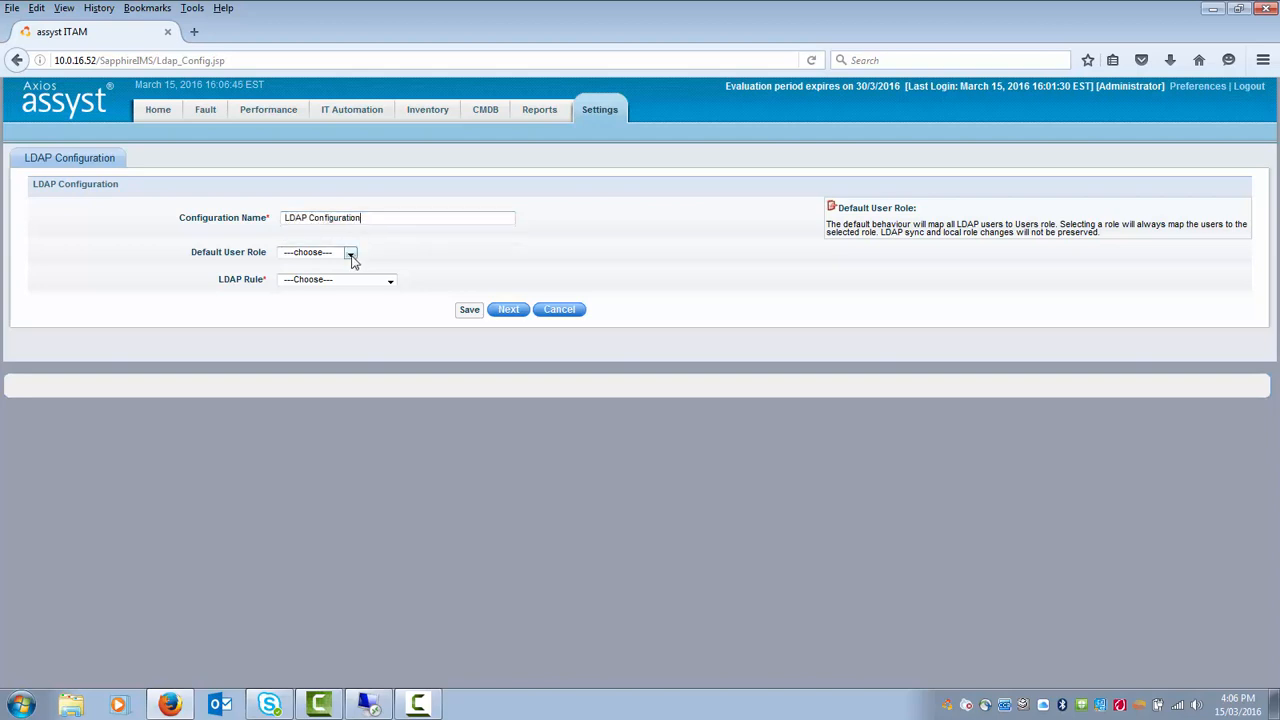
- Set default user role User, LDAP rule 'LDAP Rule' and organizational unit List, then save
left_click(351, 256)
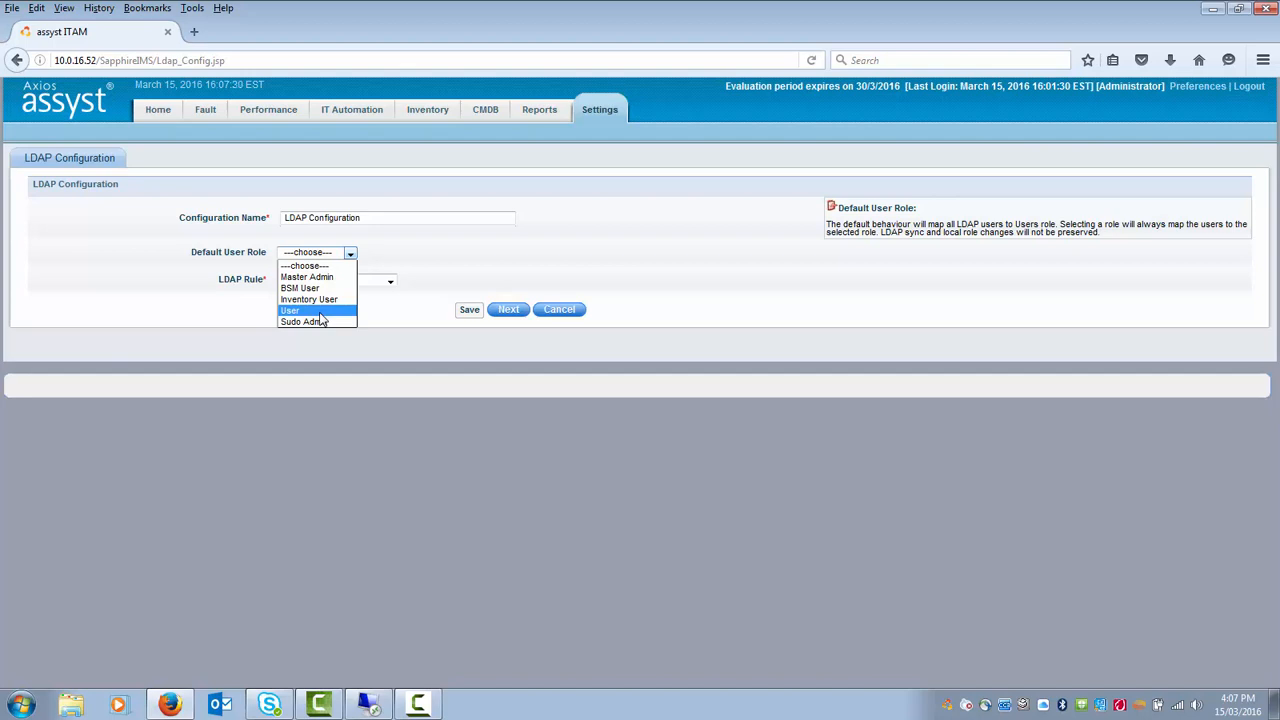
left_click(320, 313)
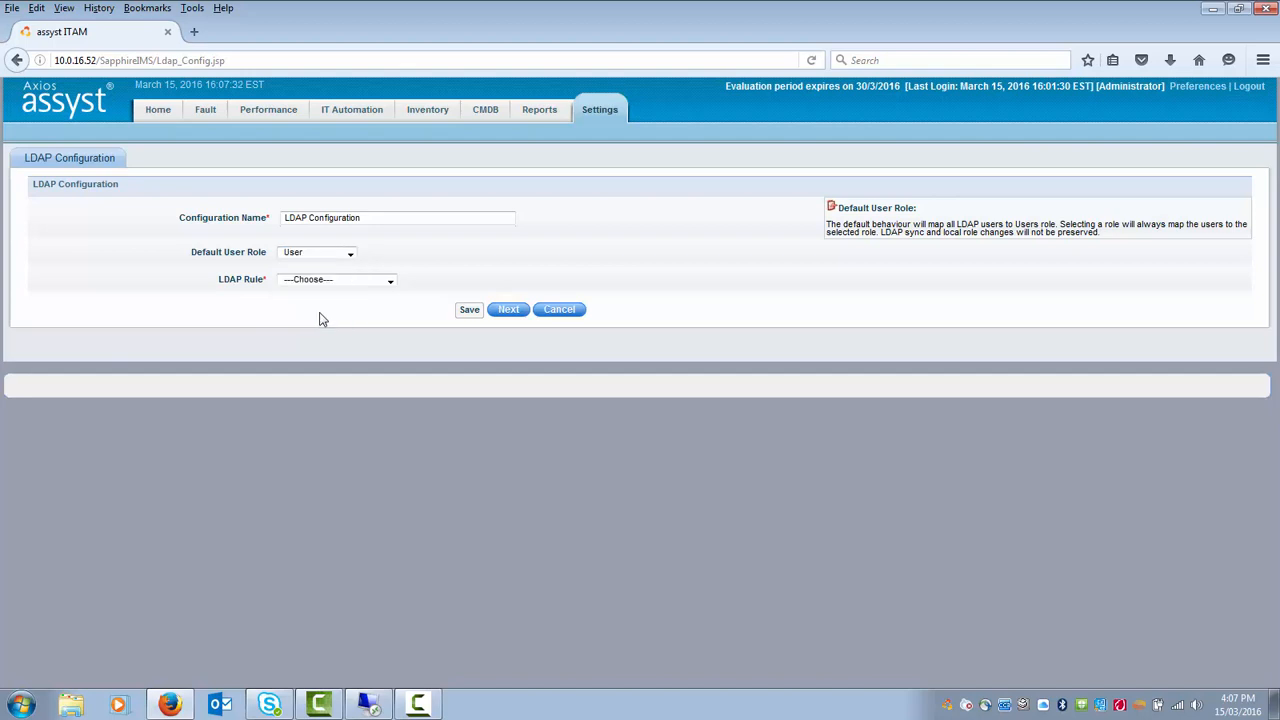
left_click(390, 284)
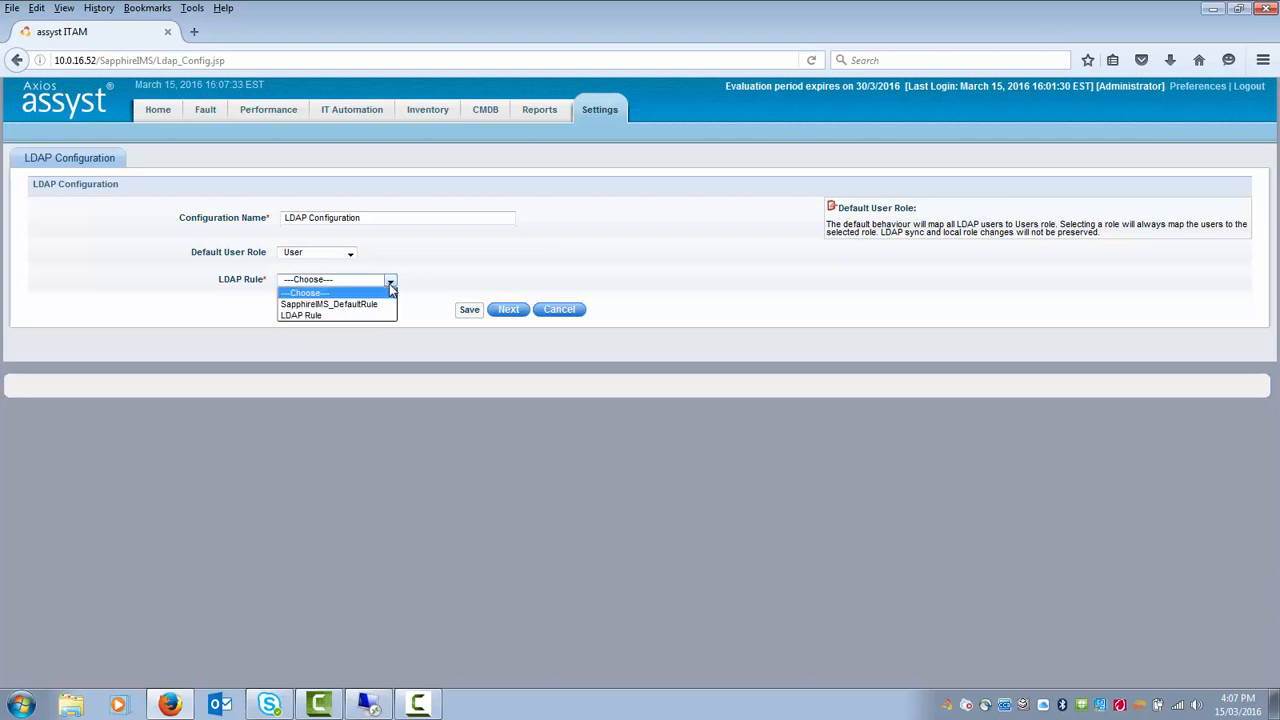
left_click(343, 315)
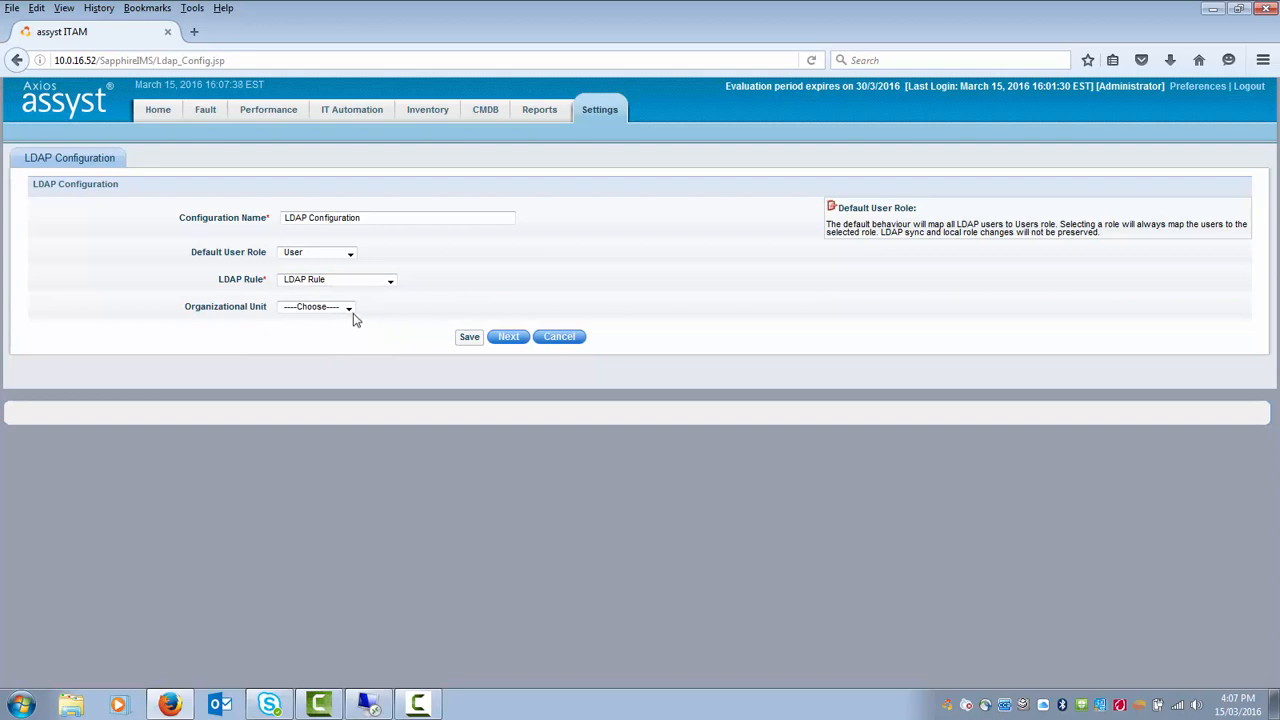
left_click(349, 310)
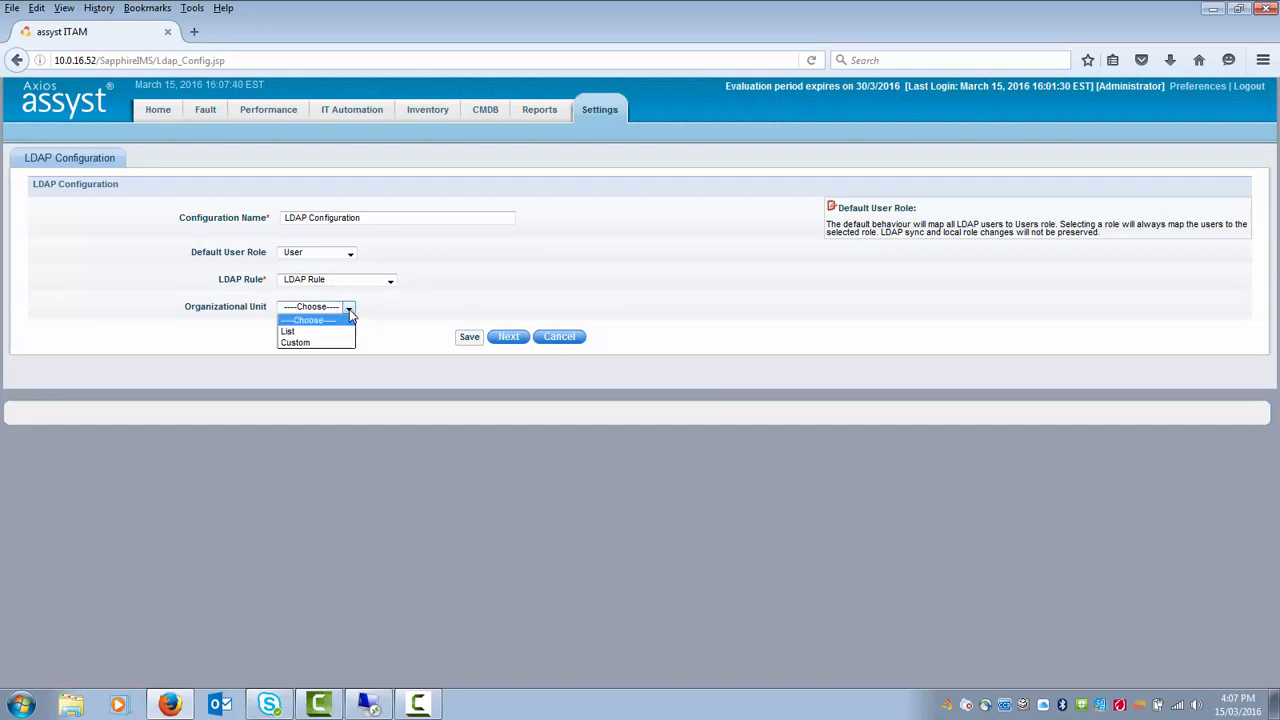
left_click(331, 332)
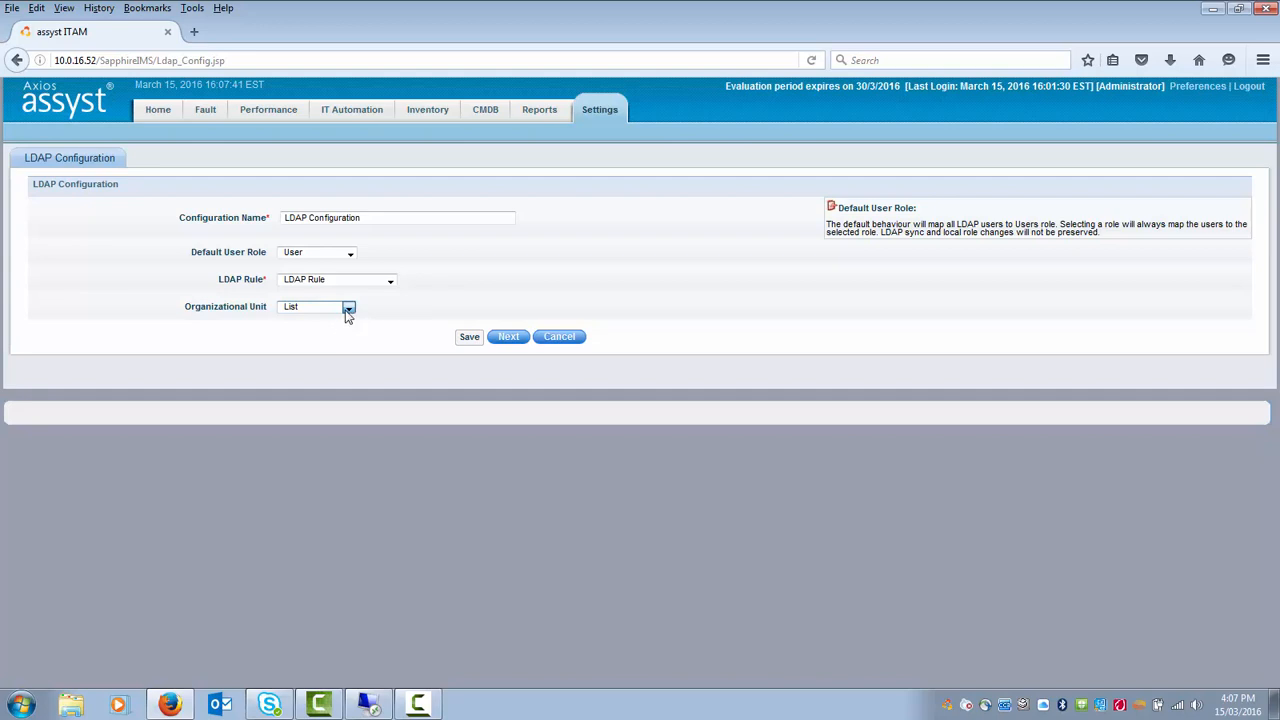
left_click(469, 337)
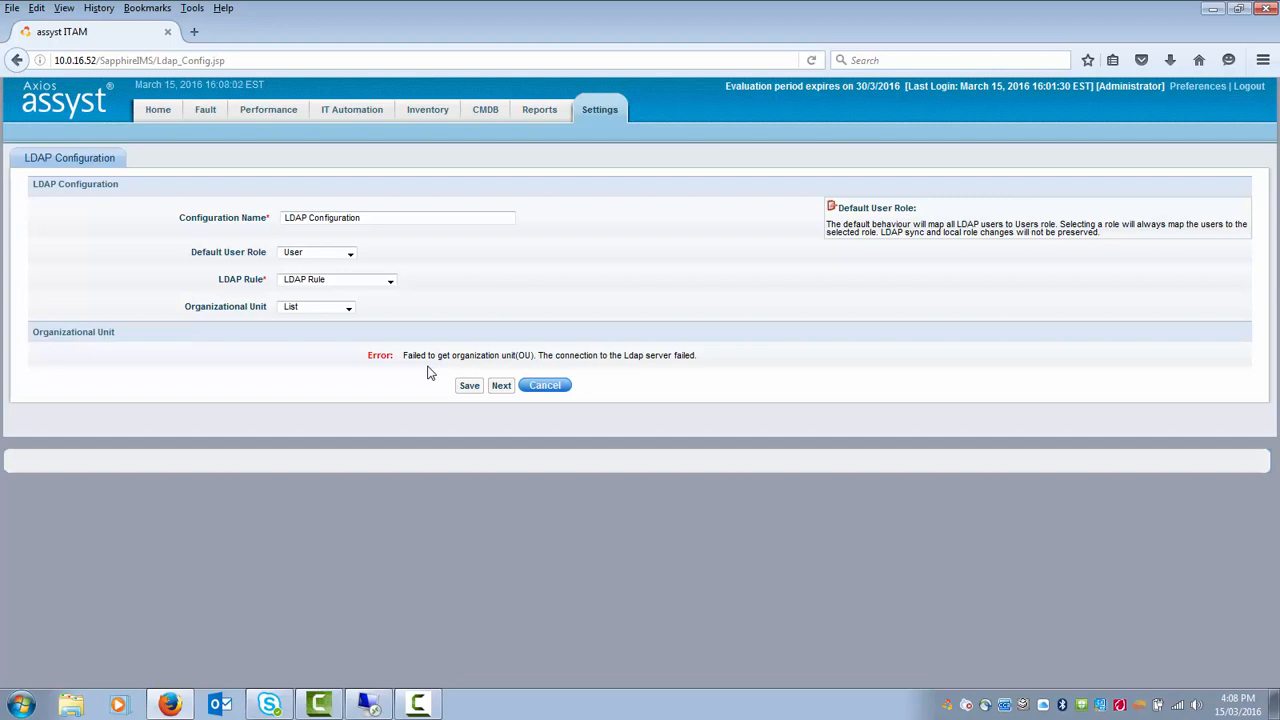
- Cancel the LDAP configuration and open the Roles list under User Management
left_click(546, 388)
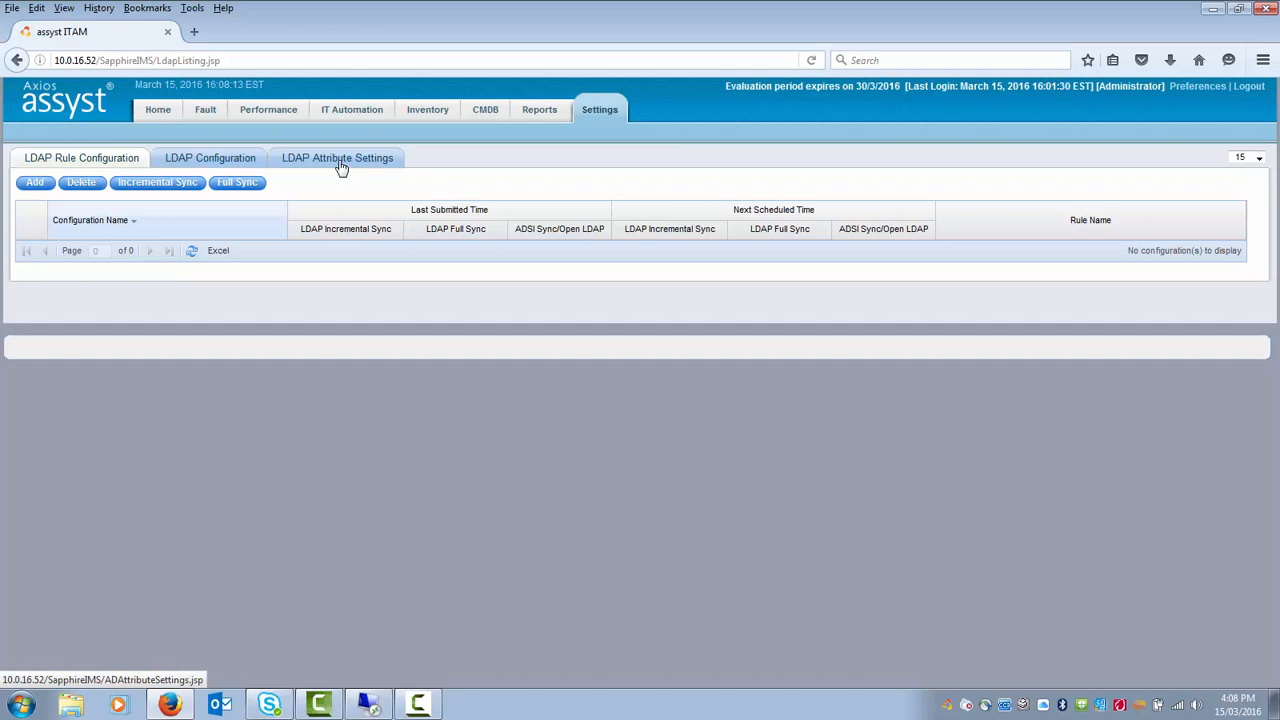
left_click(601, 114)
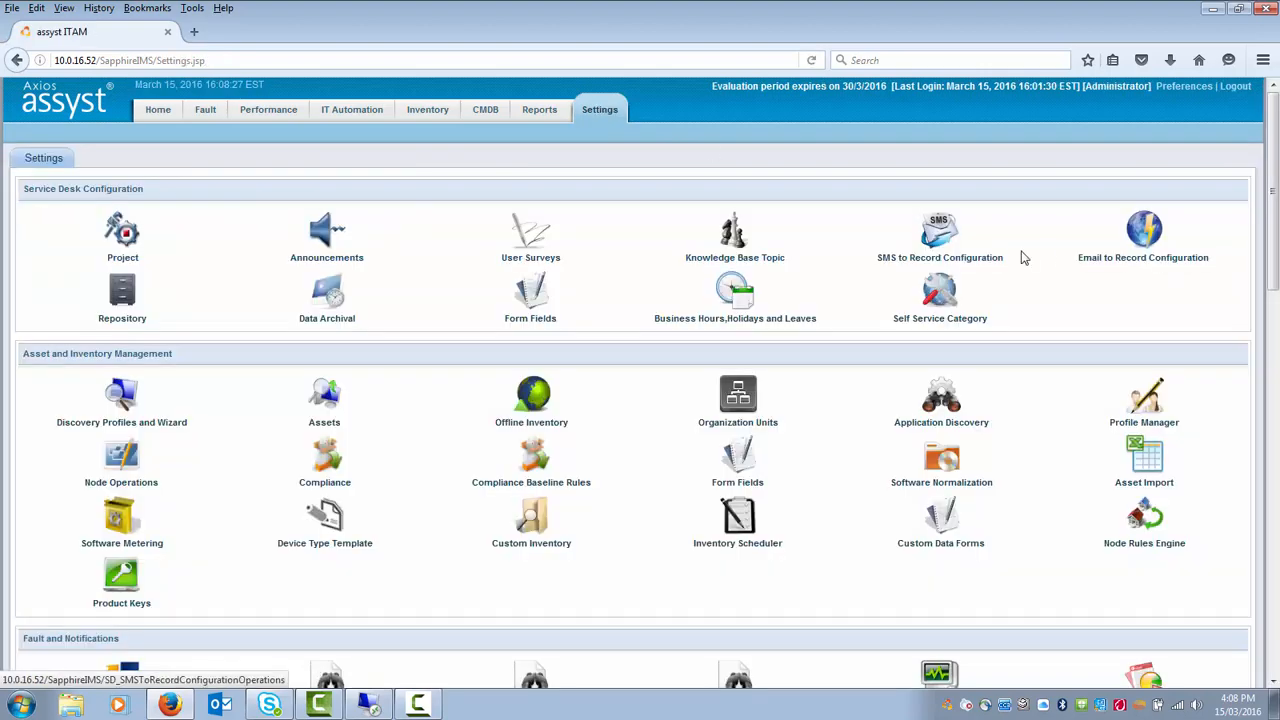
left_click_drag(1274, 228, 1276, 640)
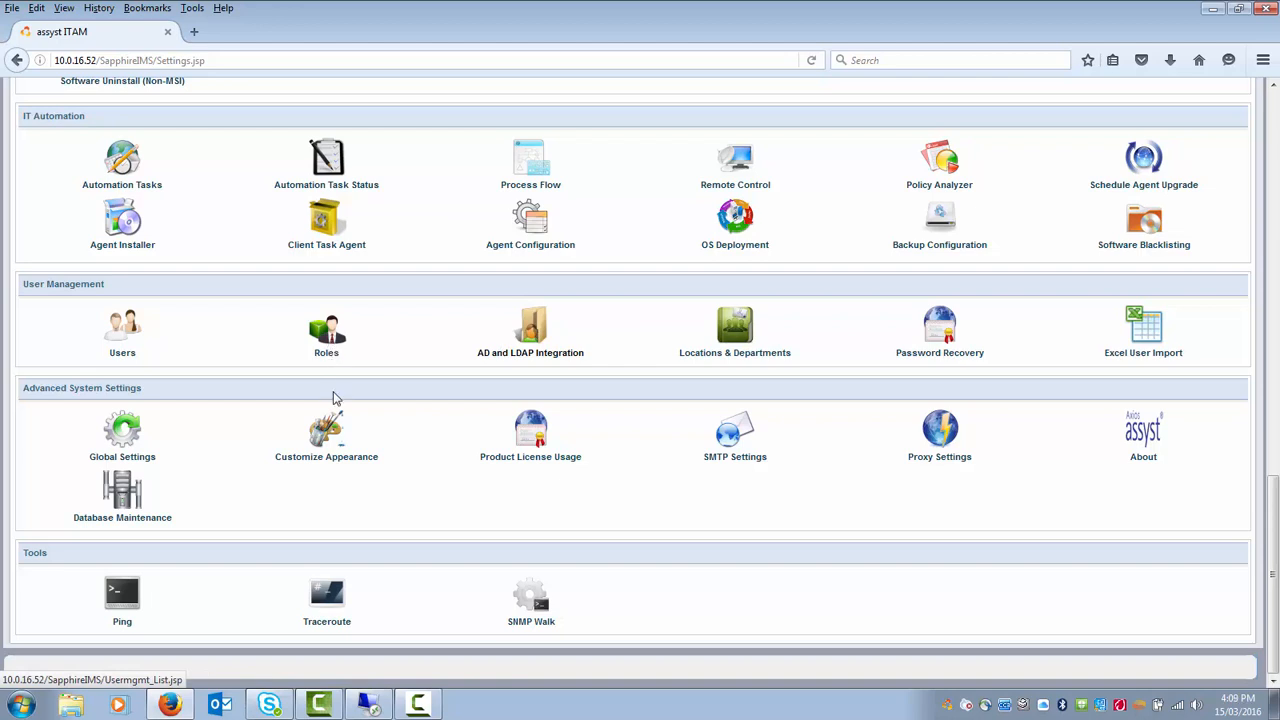
left_click(333, 338)
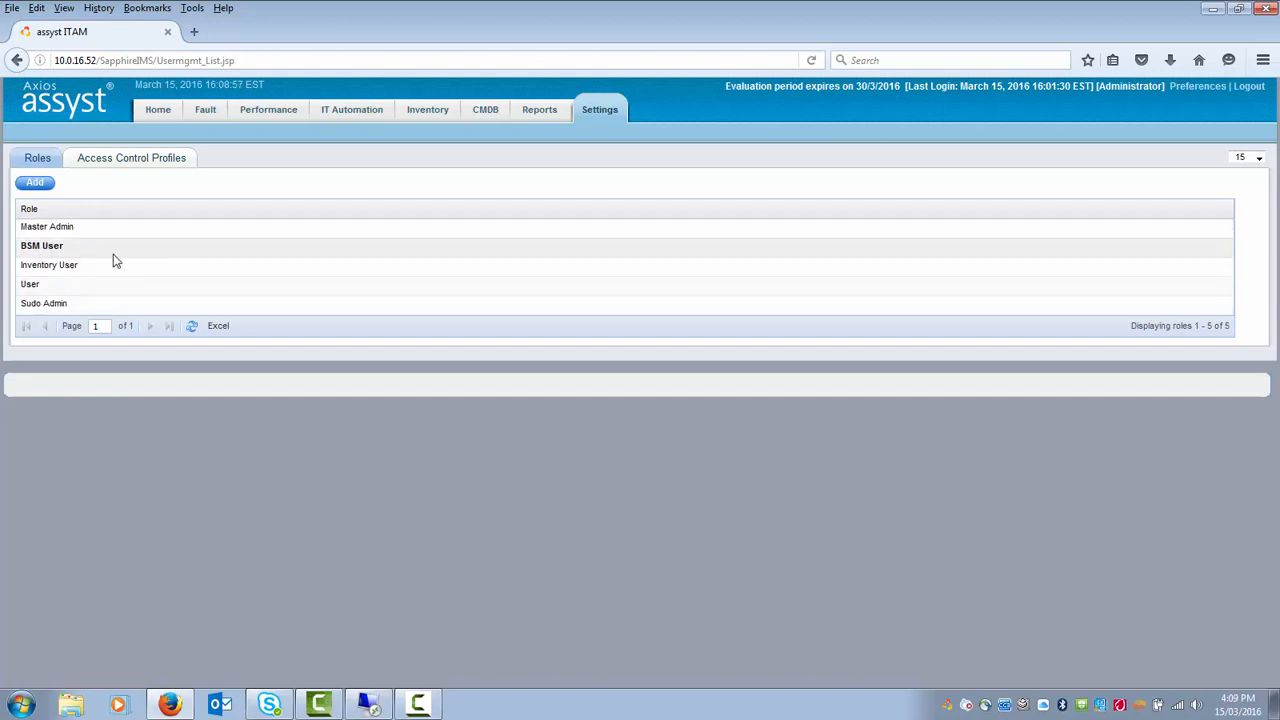
left_click(36, 185)
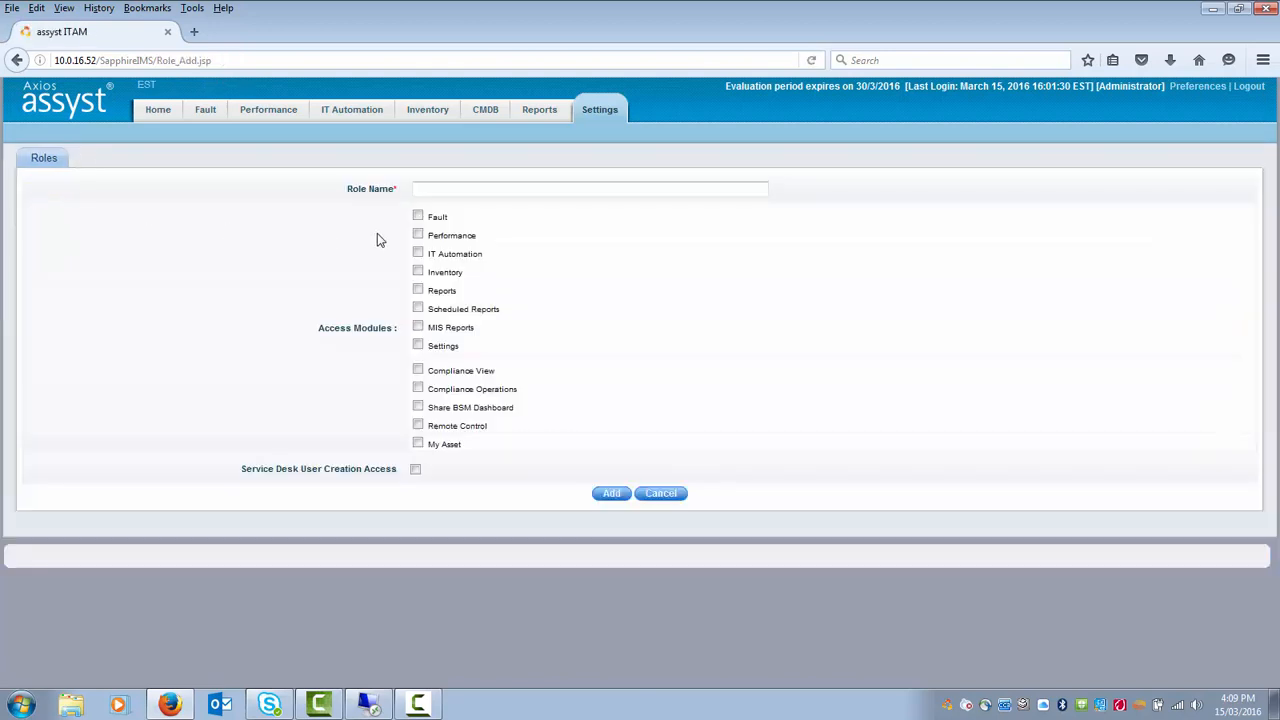
left_click(446, 190)
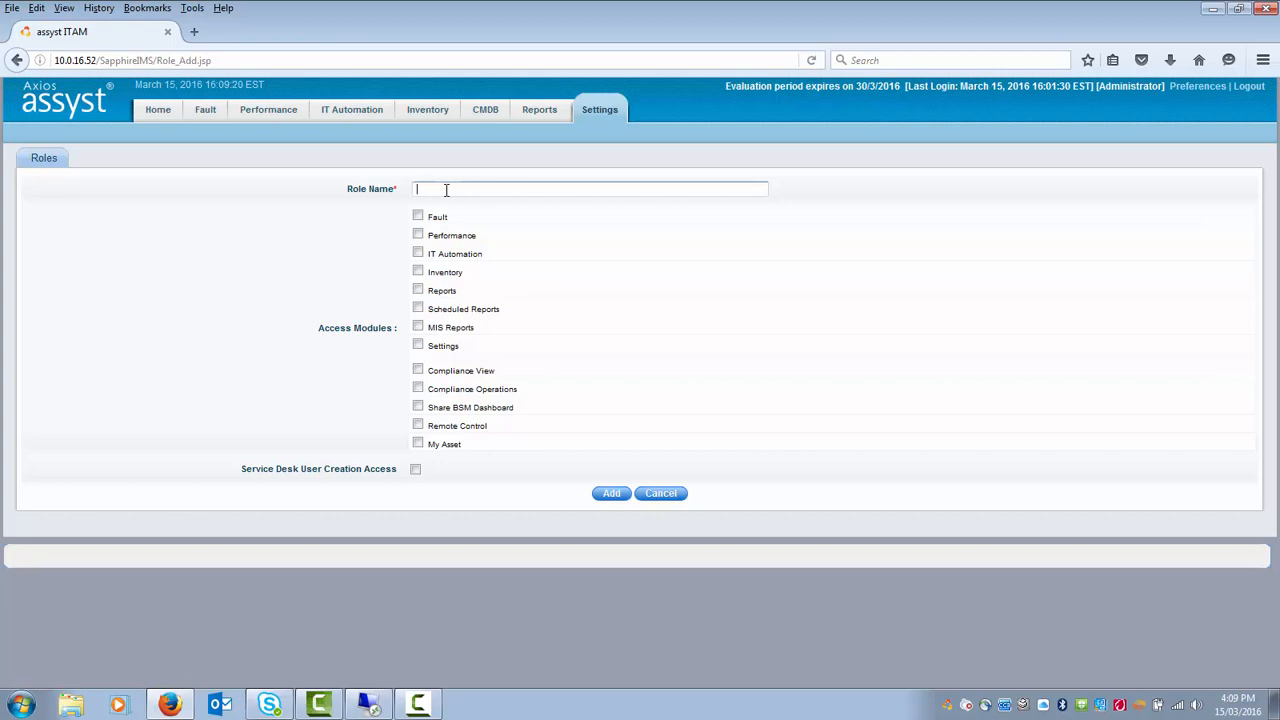
type("Example")
left_click(418, 217)
left_click(418, 235)
left_click(418, 253)
left_click(418, 271)
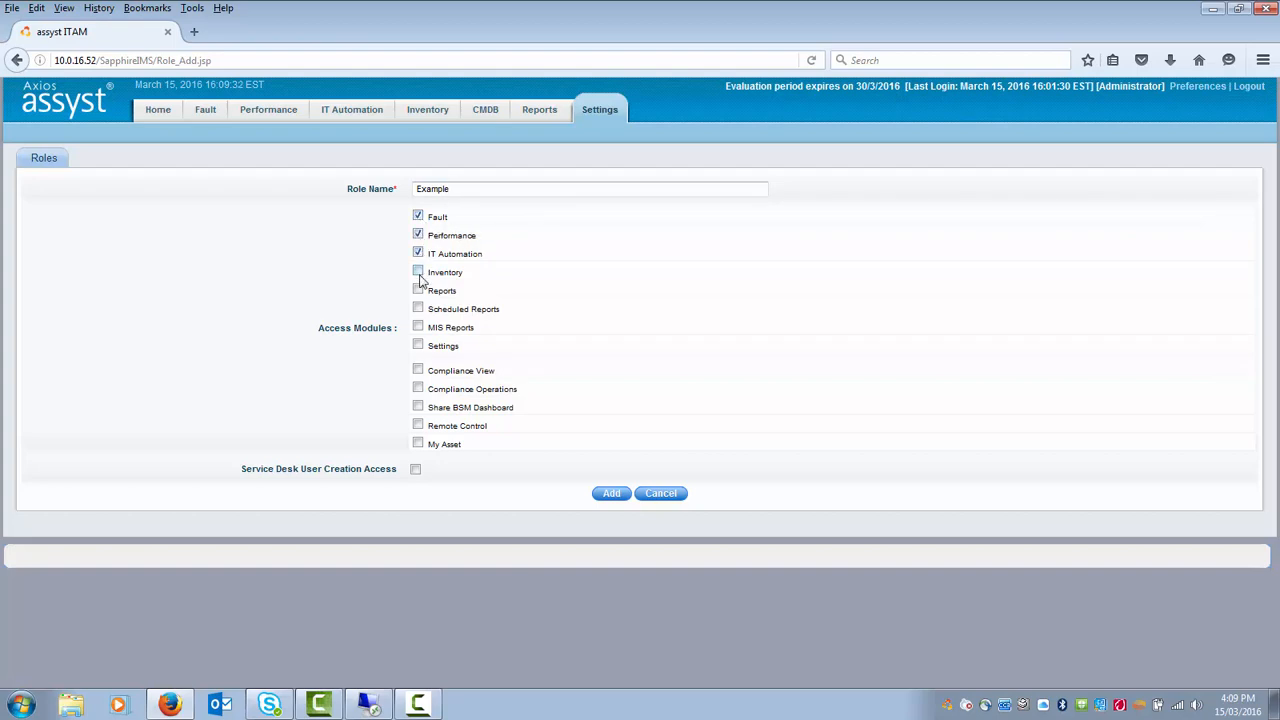
left_click(418, 289)
left_click(418, 308)
left_click(418, 328)
left_click(418, 345)
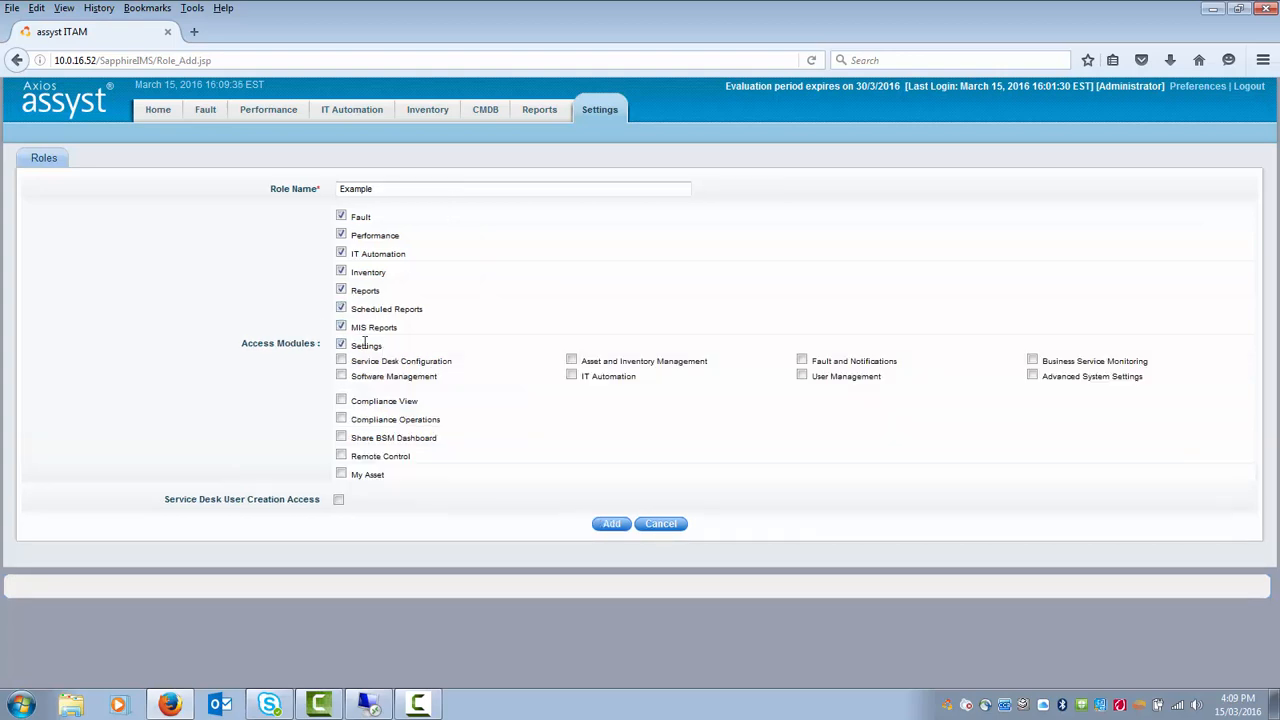
left_click(341, 344)
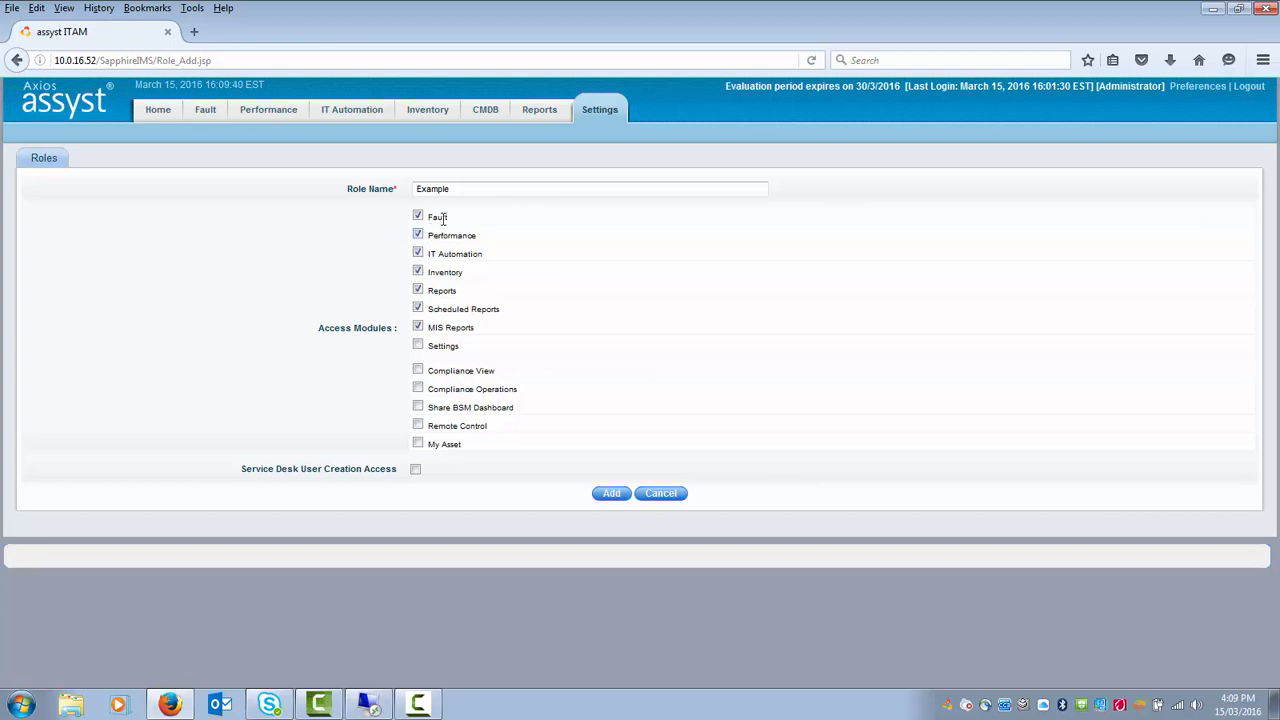
left_click(418, 345)
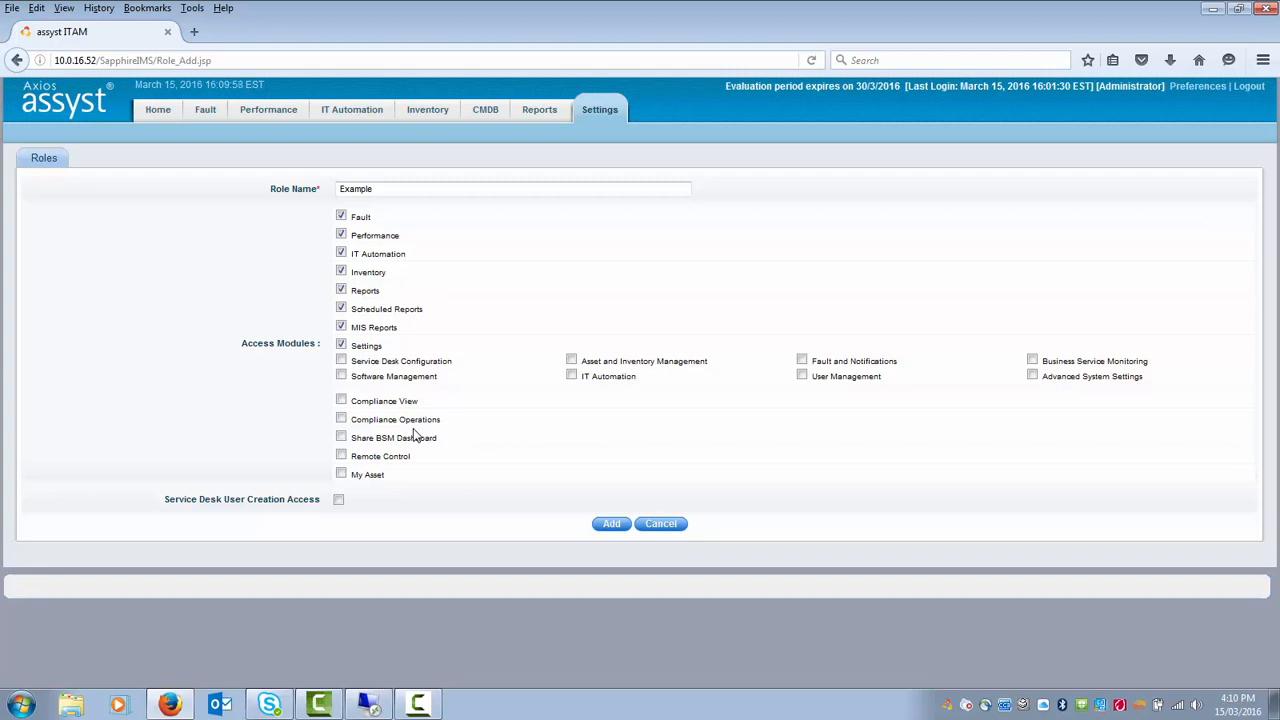
left_click(662, 525)
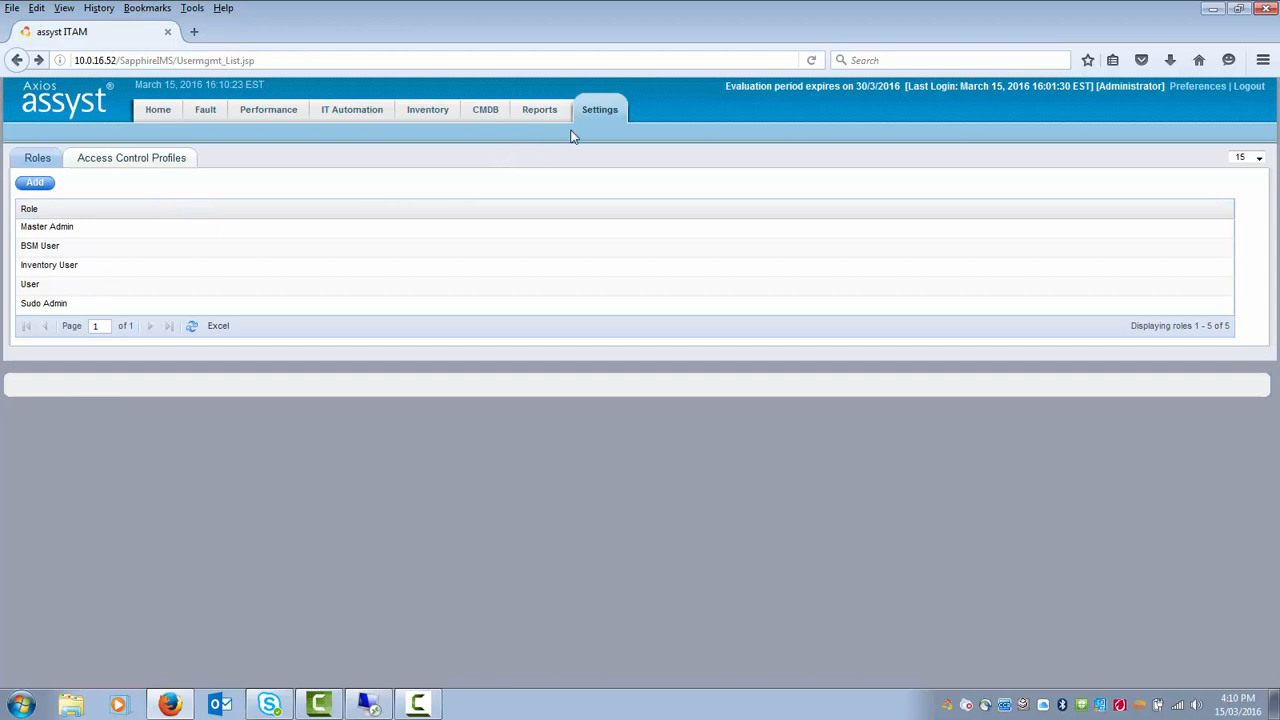
- Open Users under User Management in Settings and start a new user
left_click(610, 112)
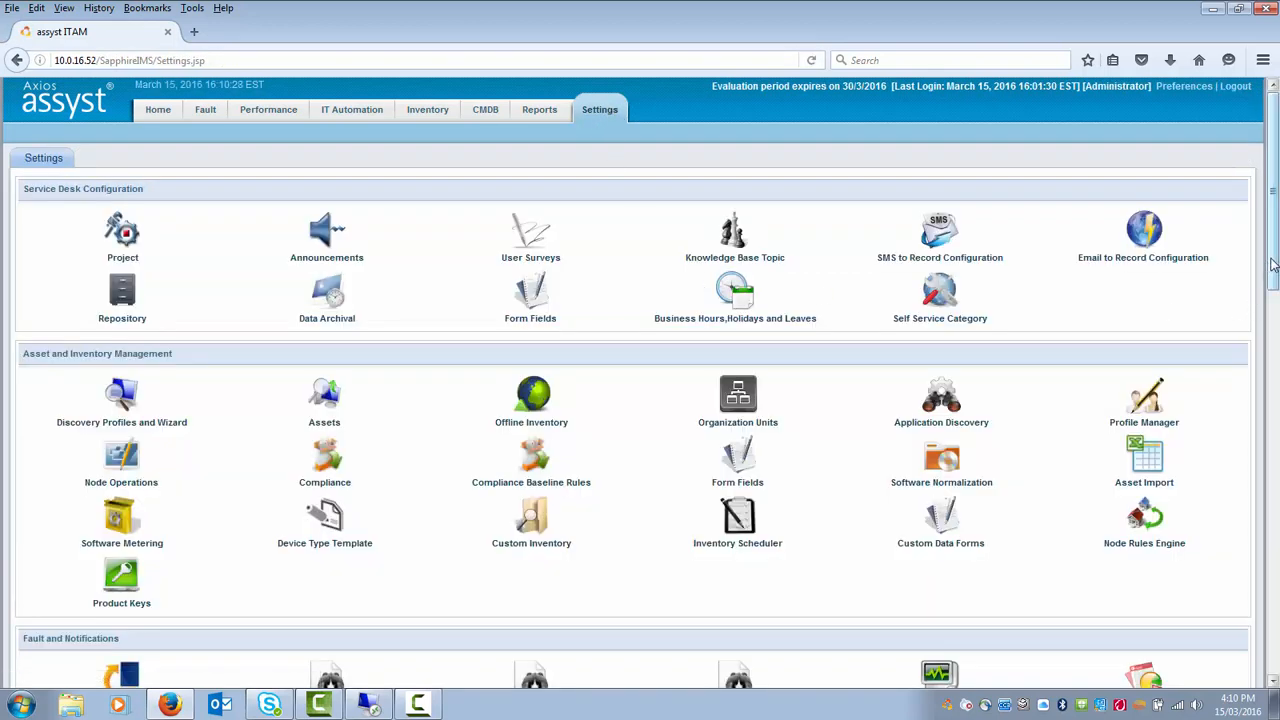
scroll(730, 422, "down", 15)
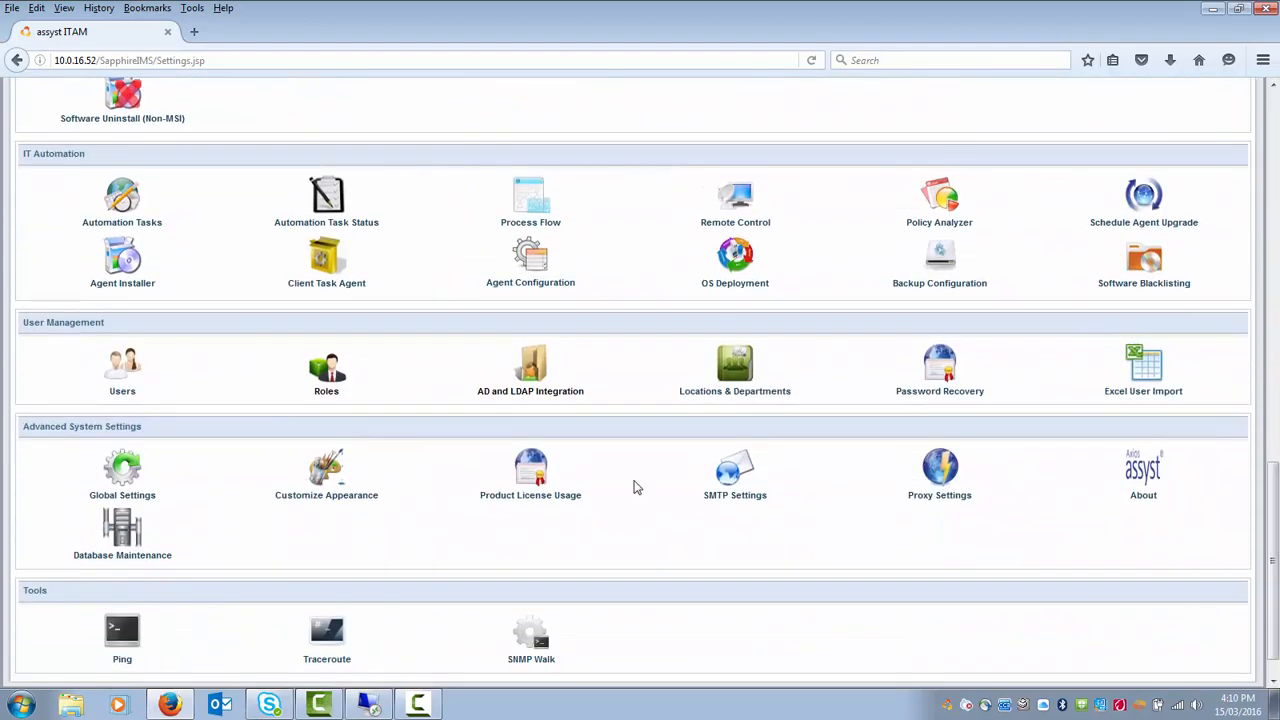
left_click(122, 392)
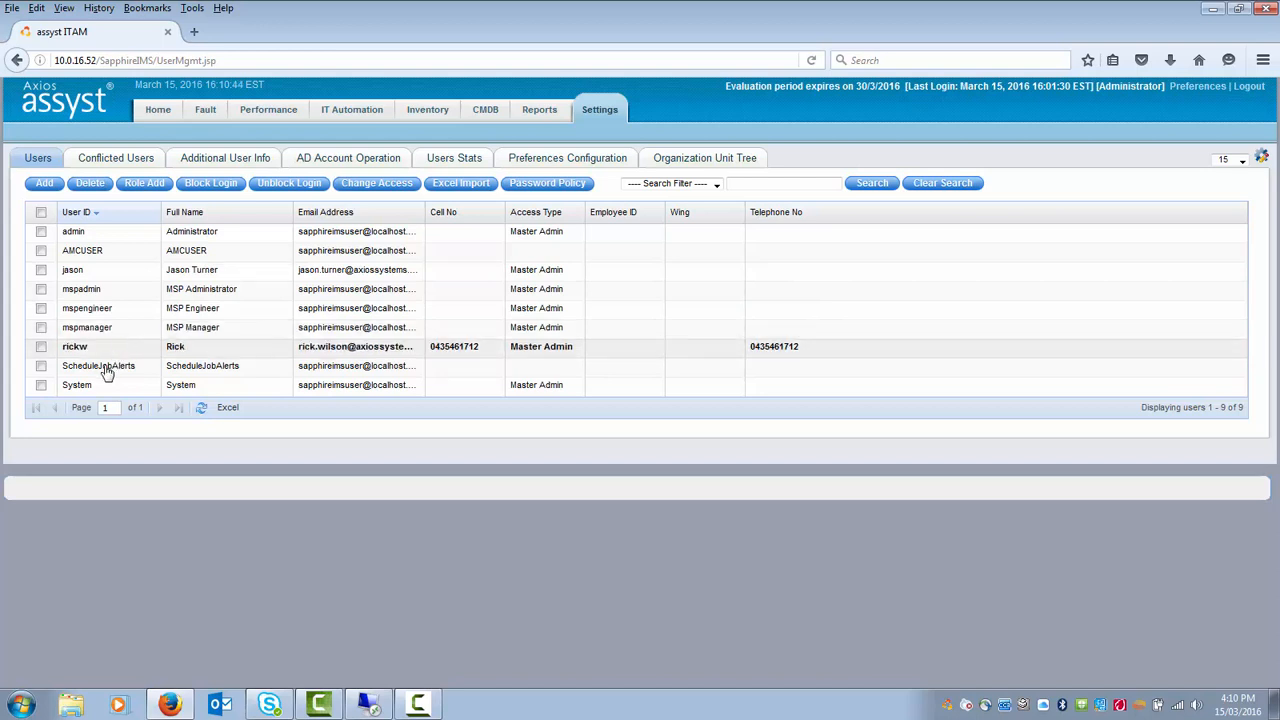
left_click(45, 184)
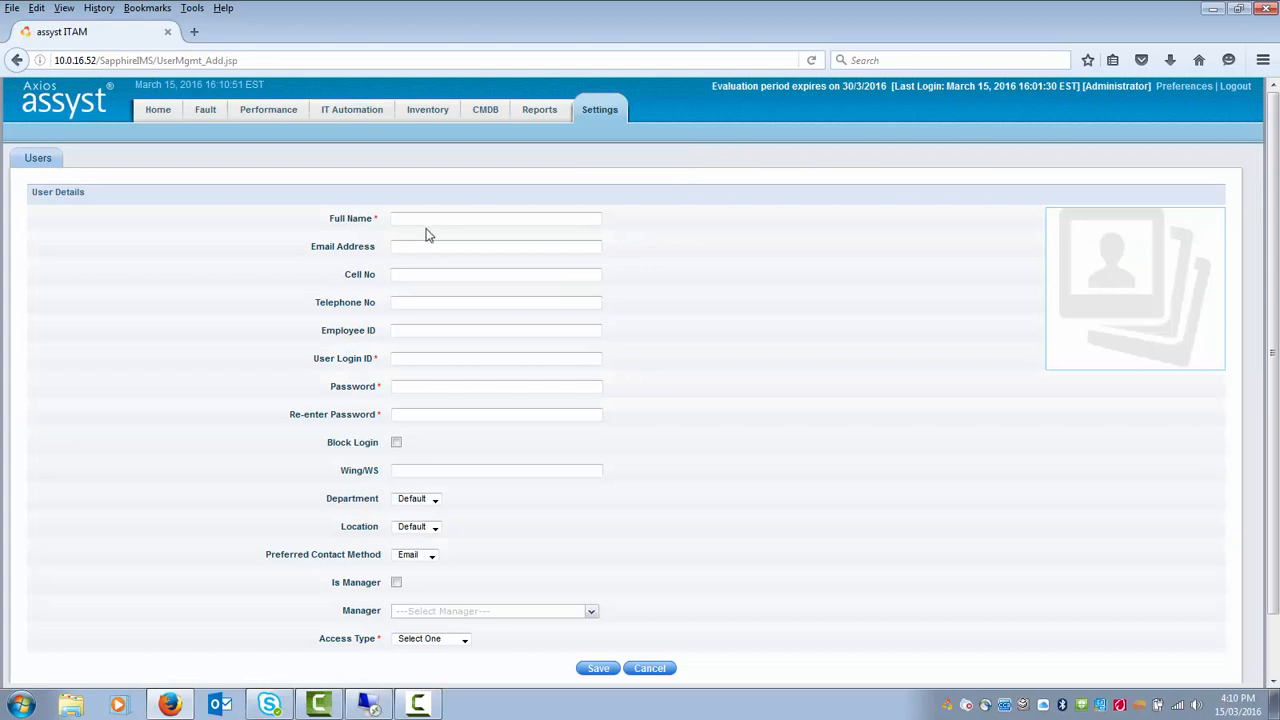
- Enter the new user's full name, login ID and matching password confirmation
left_click(435, 218)
key("Tab")
left_click(422, 360)
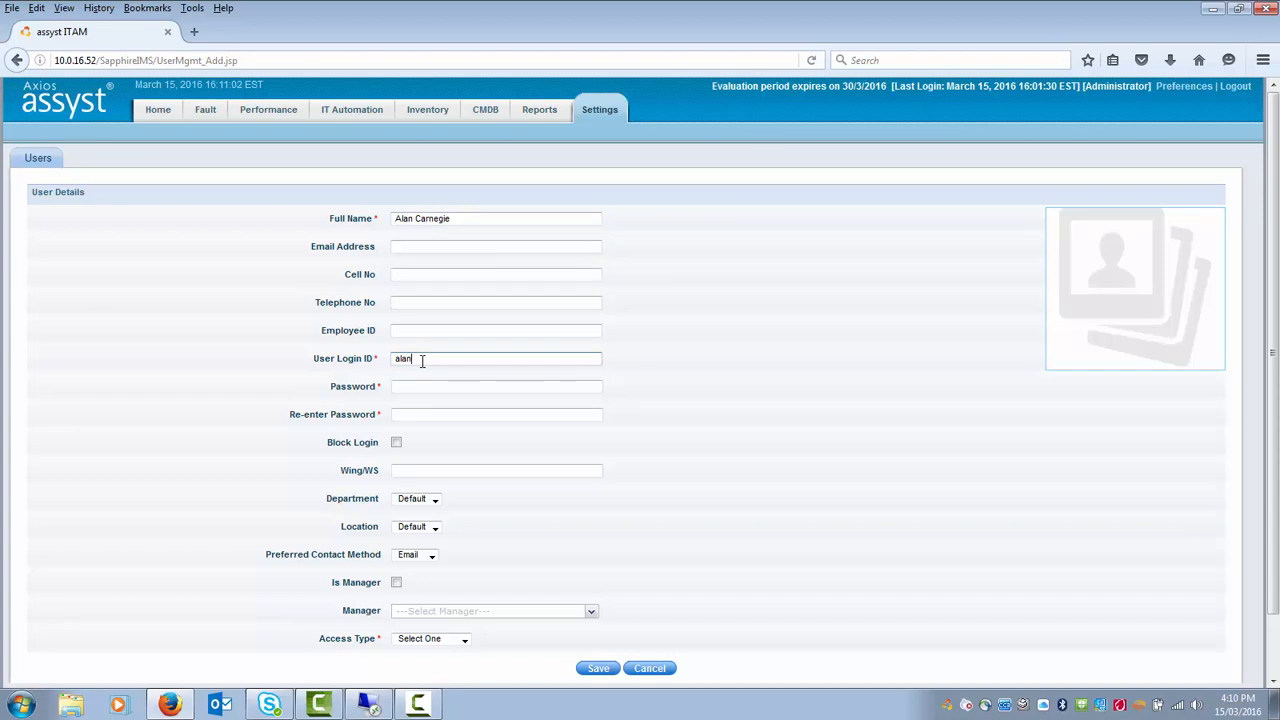
key("Tab")
type("p")
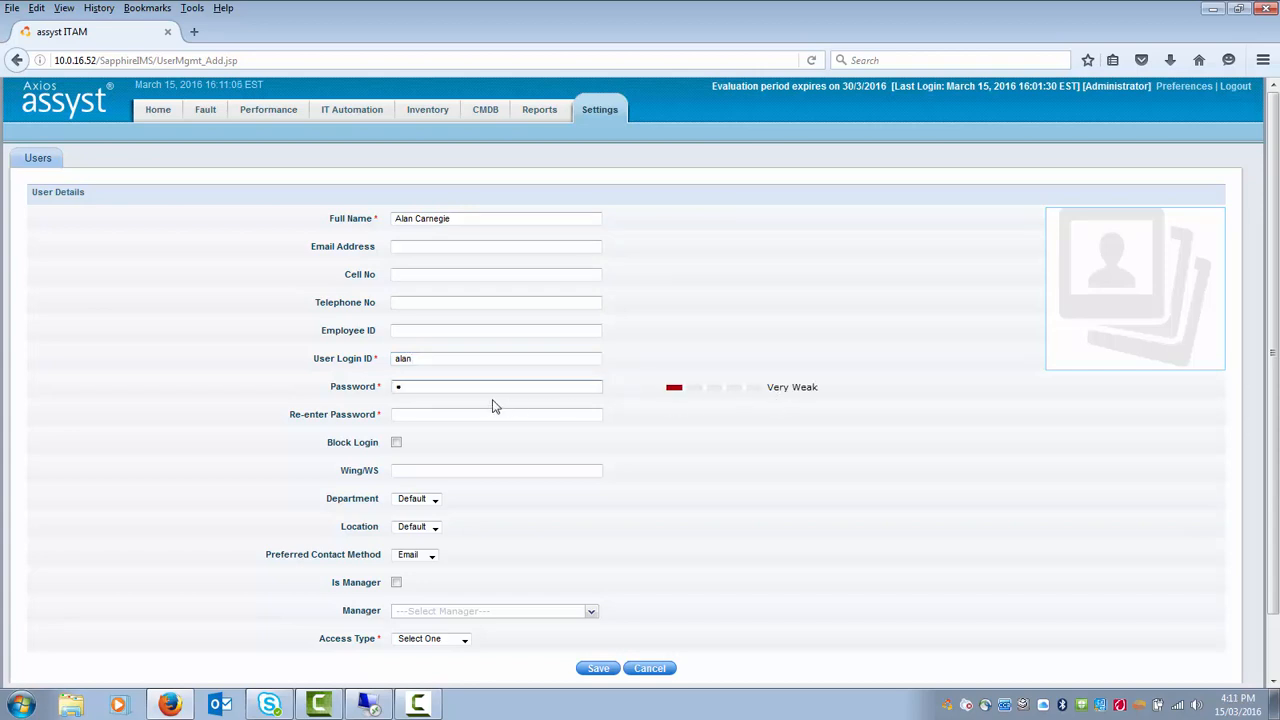
left_click(456, 414)
type("p")
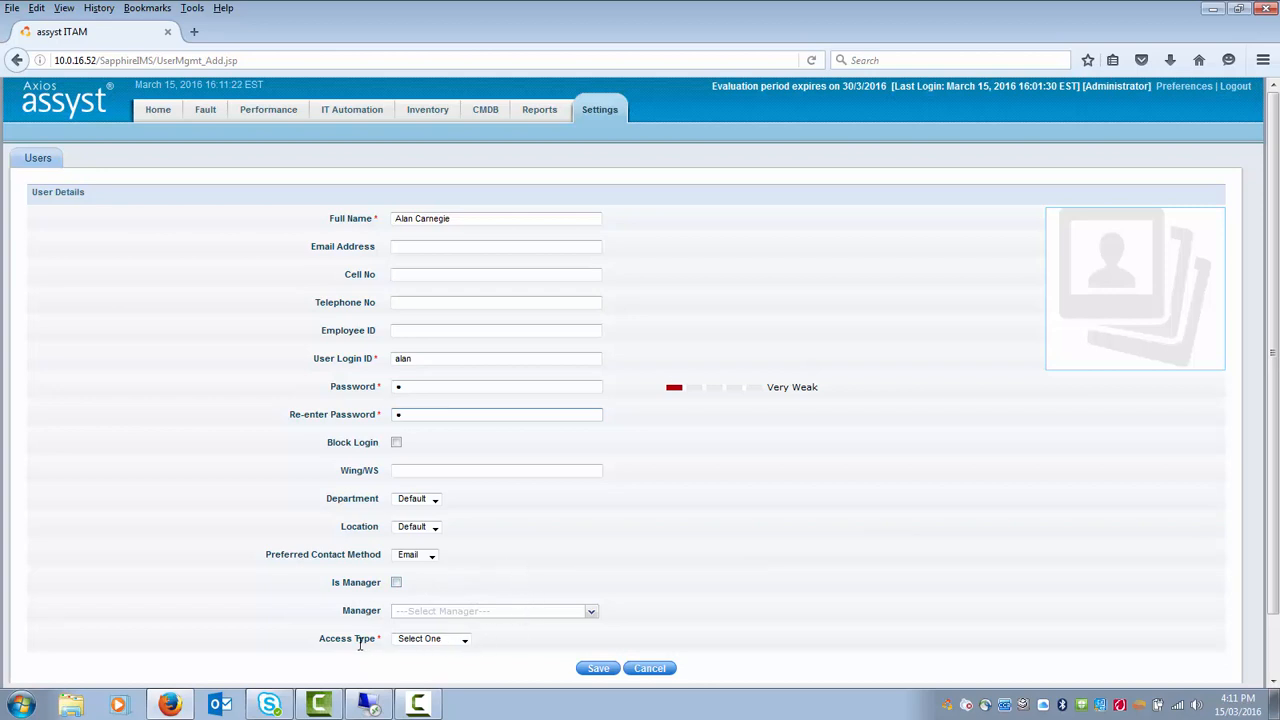
- Set the access type to Master Admin and save the user
left_click(464, 640)
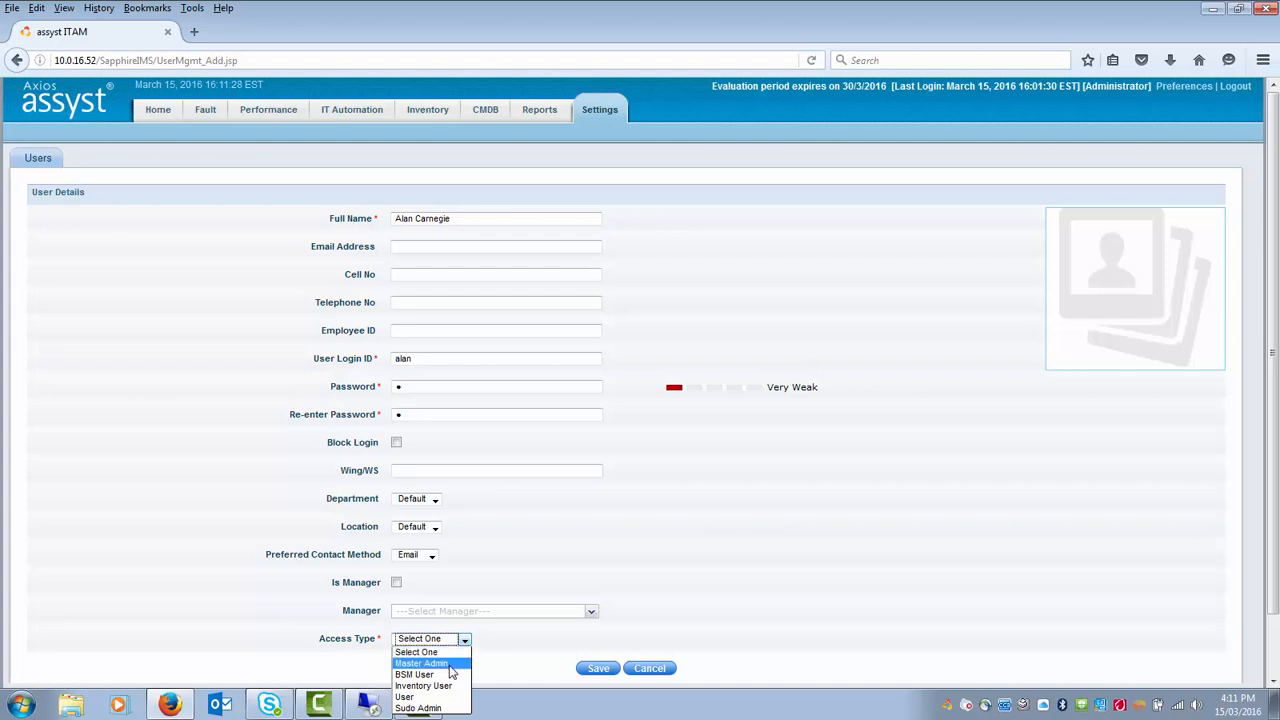
left_click(451, 664)
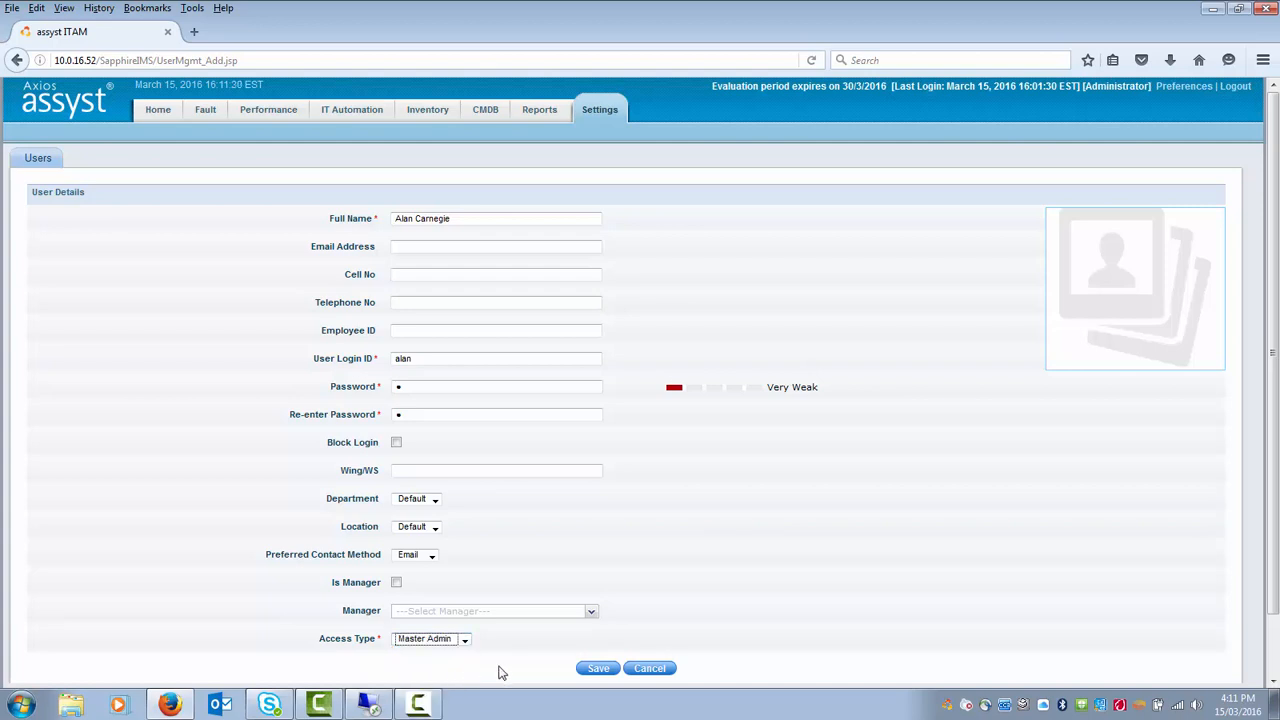
left_click(600, 670)
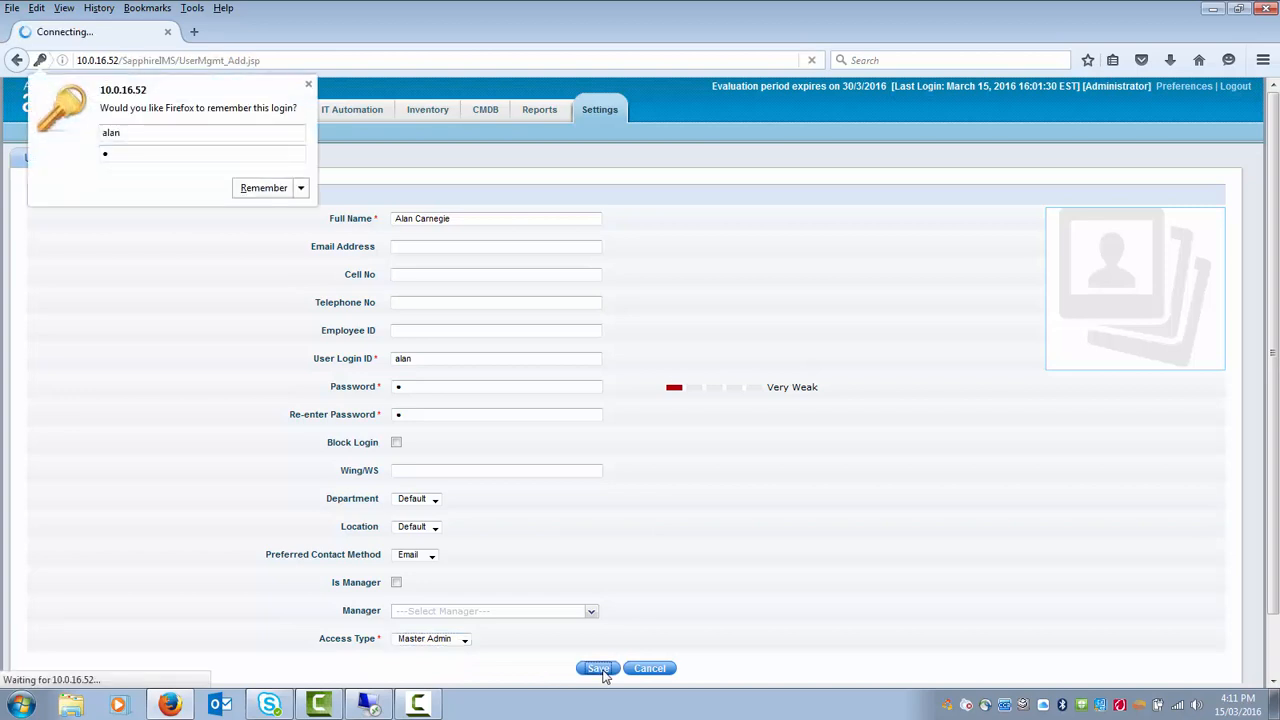
left_click(309, 86)
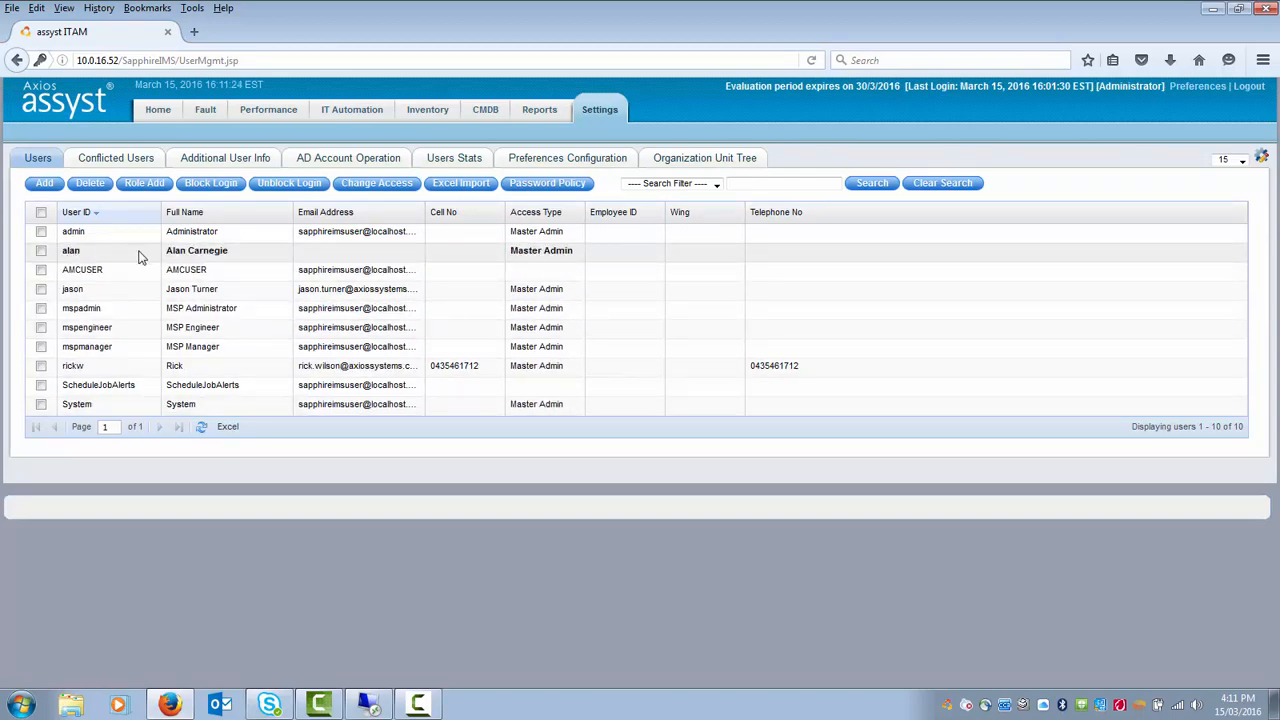
- Log out and log back in with the new user's login ID and password
left_click(1252, 88)
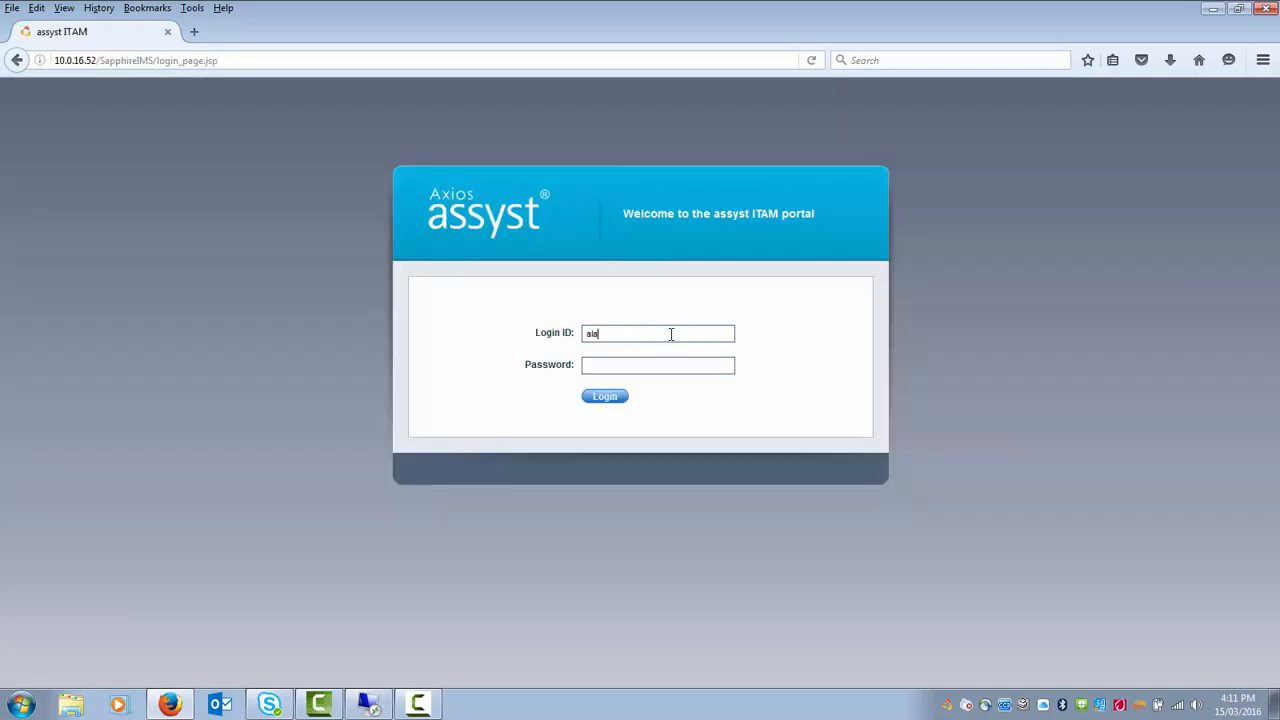
type("lan")
left_click(607, 398)
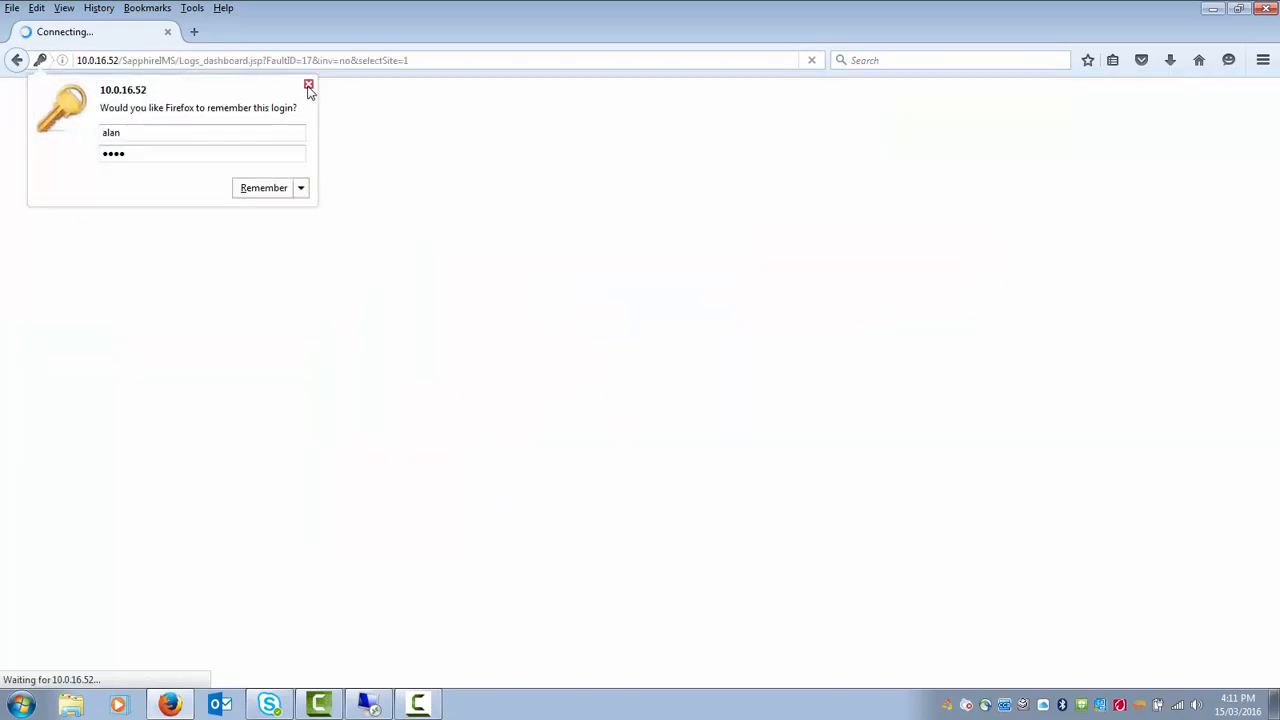
left_click(308, 84)
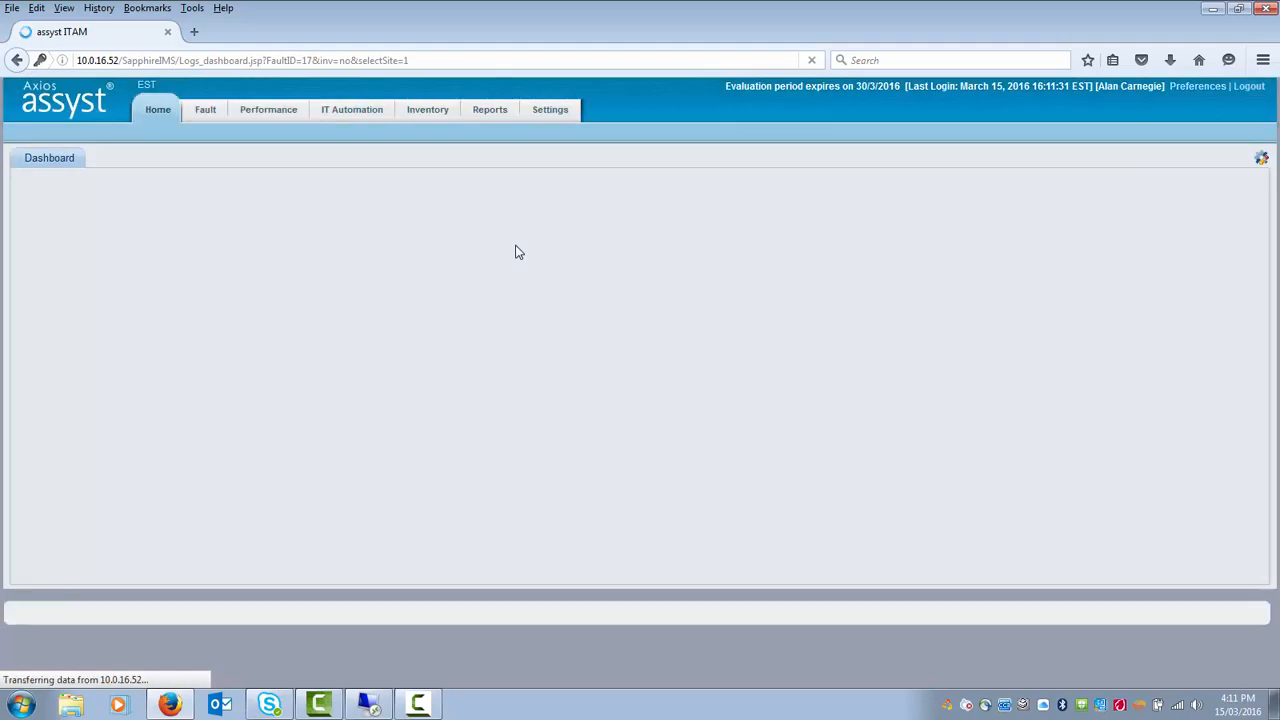